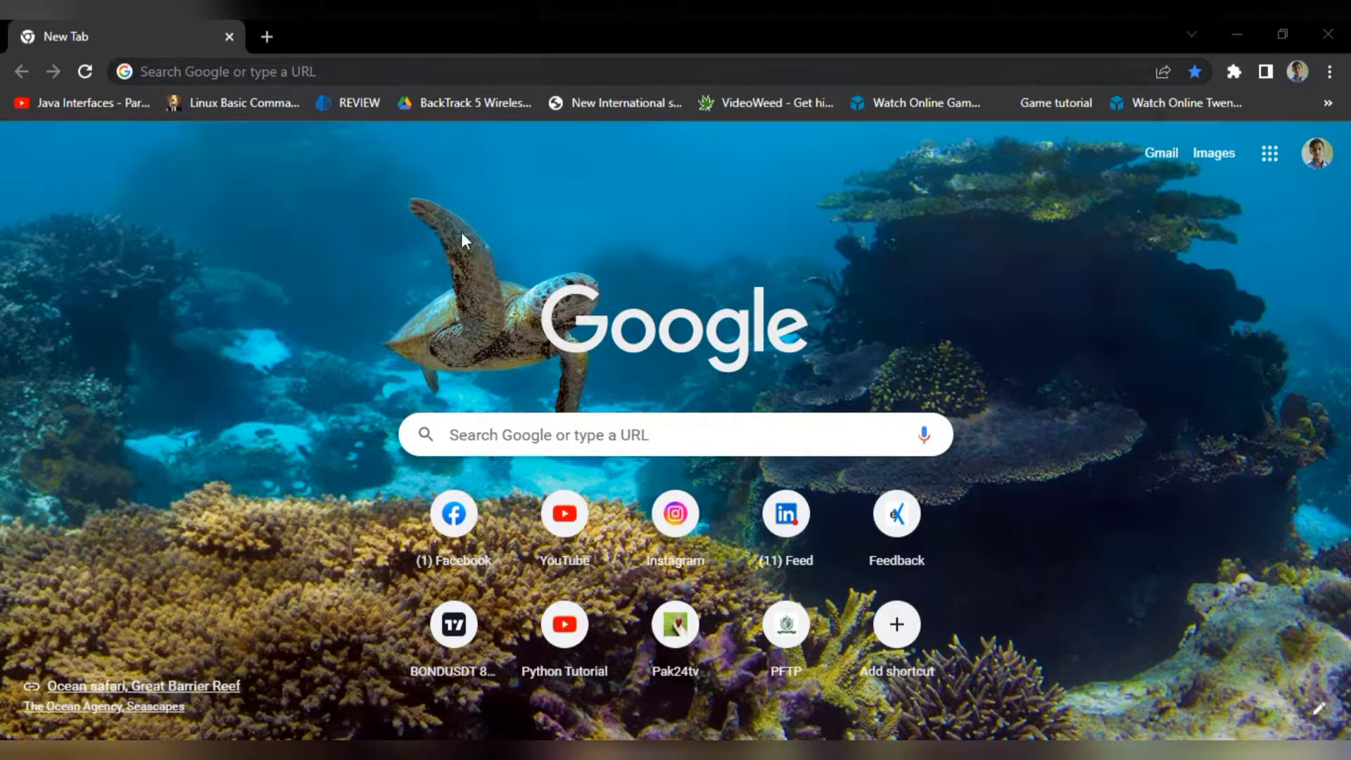
Search for Universal Gcode Sender and download its version 2.0.11 Windows zip from the GitHub Pages site.
left_click(489, 428)
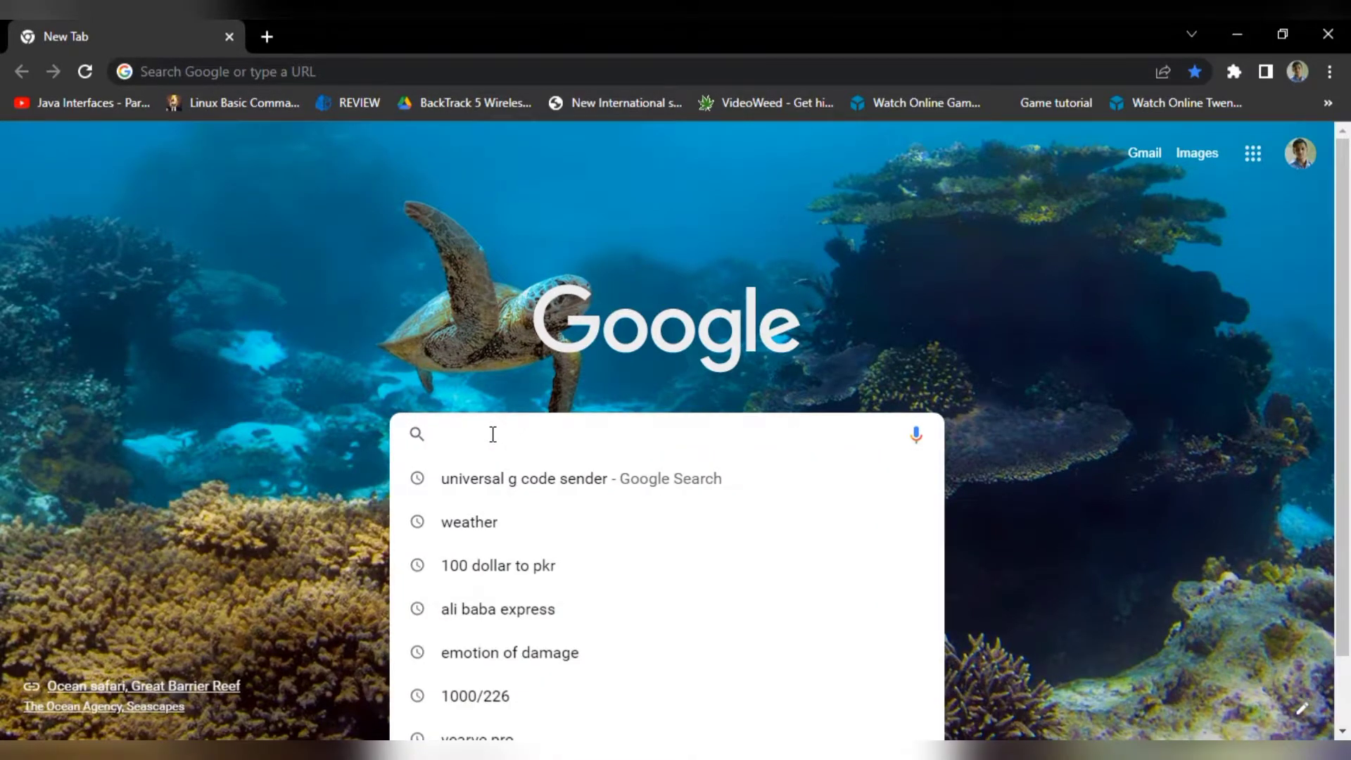
left_click(500, 484)
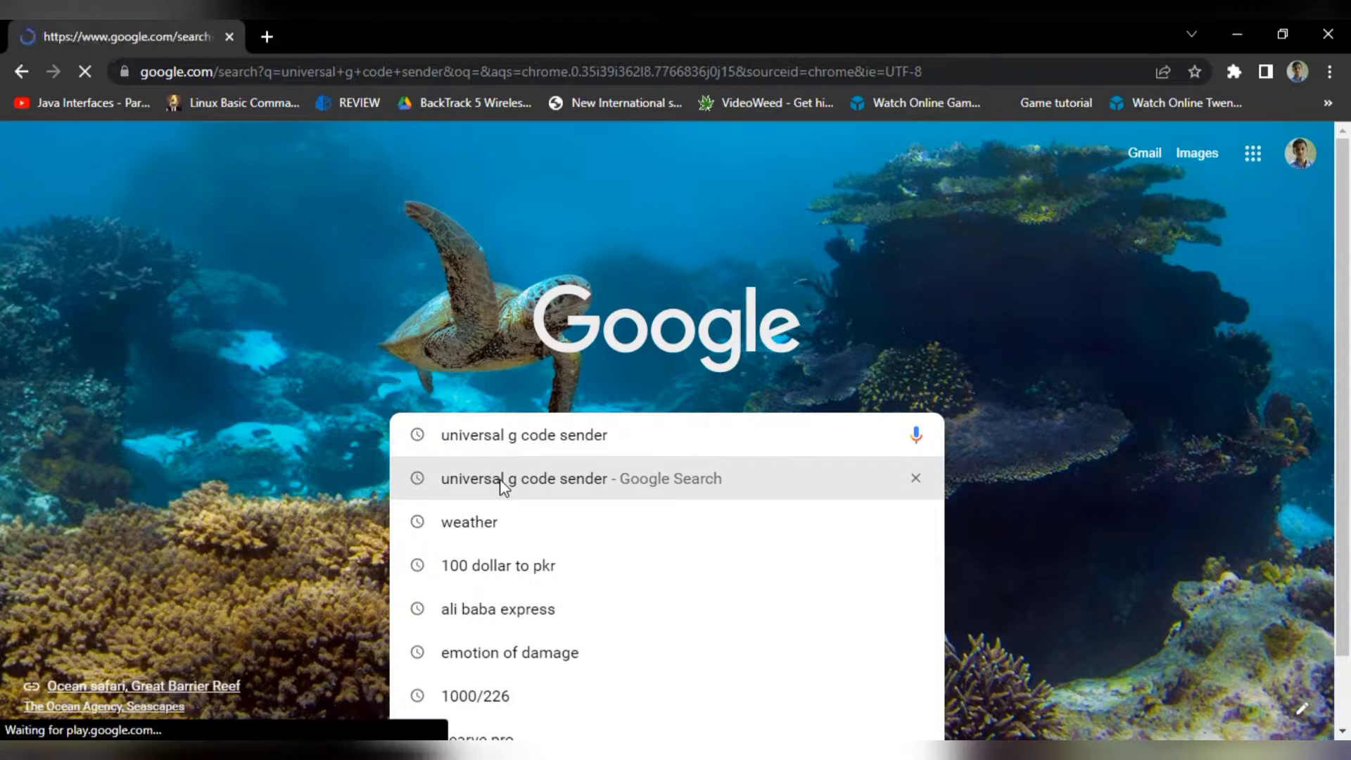
scroll(383, 497, "down", 2)
scroll(383, 507, "down", 1)
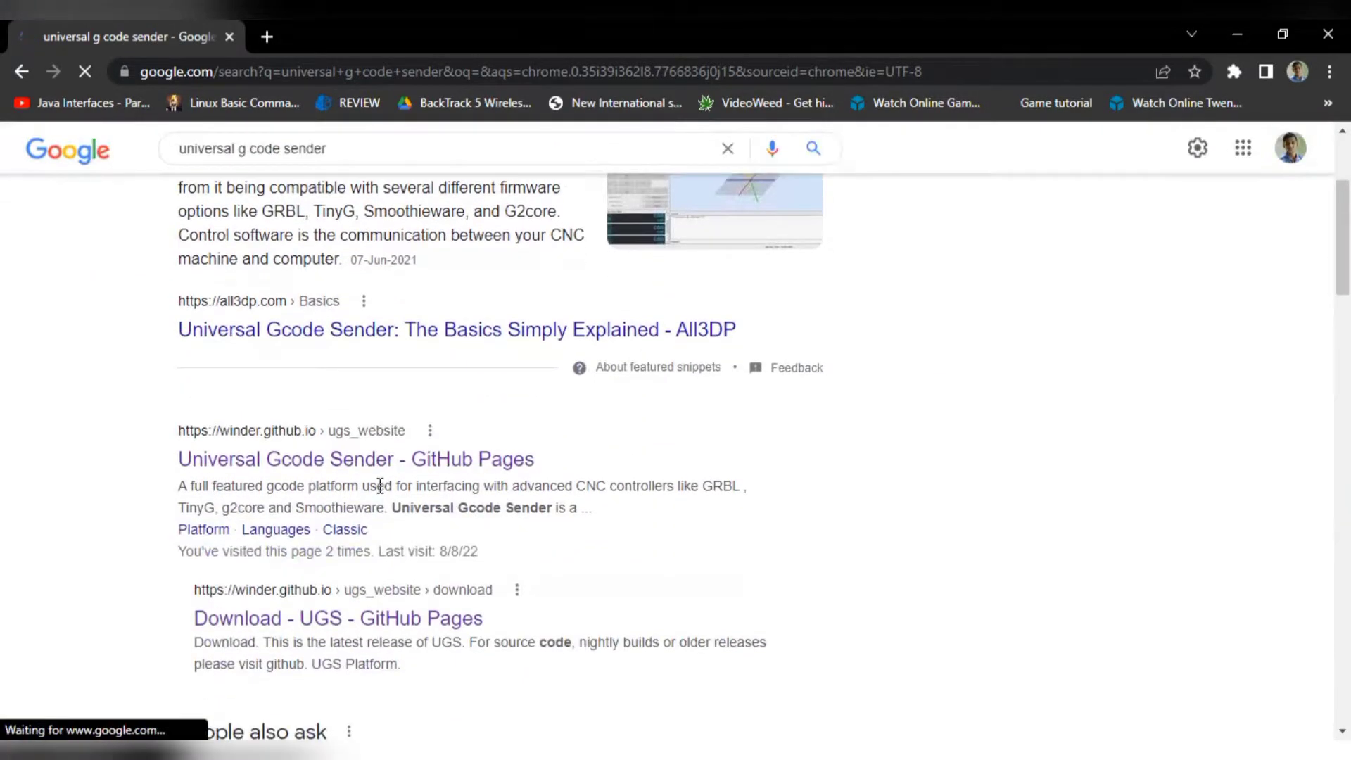
left_click(416, 461)
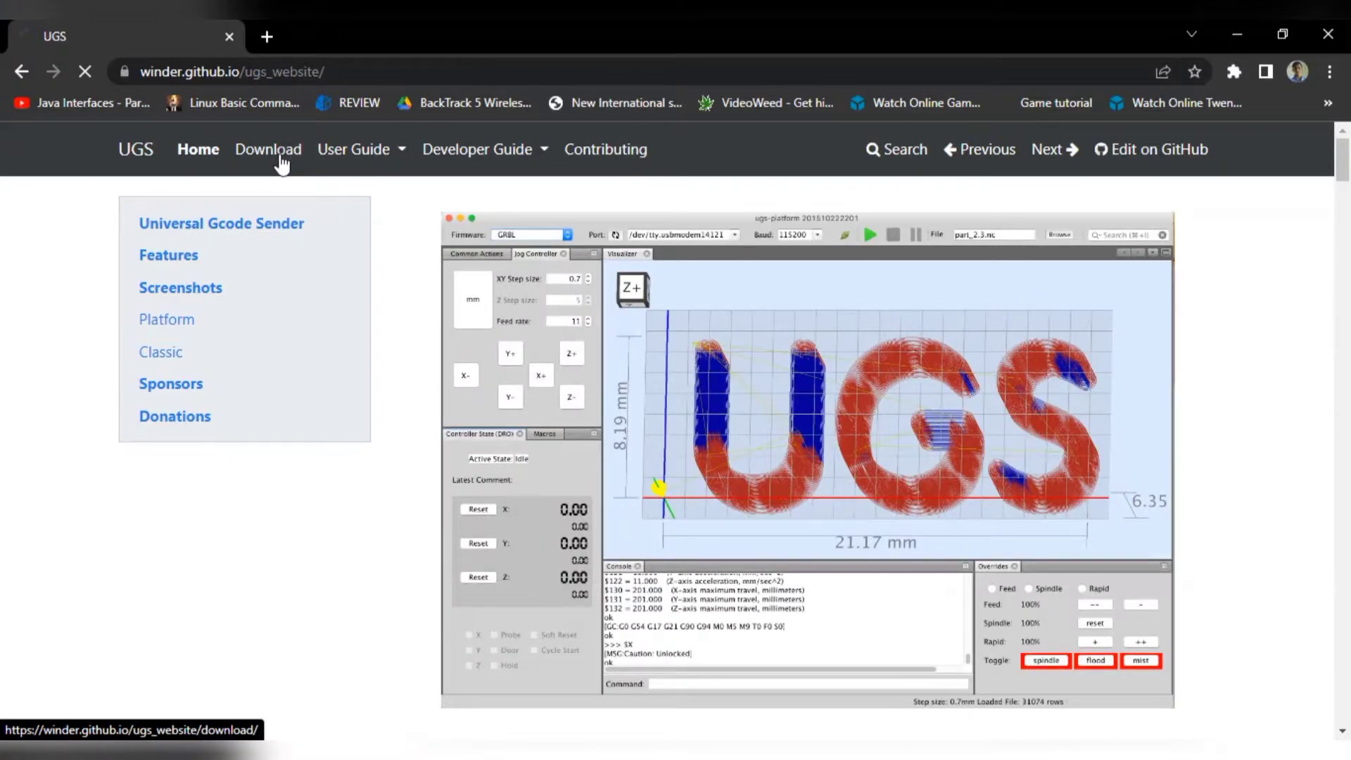
left_click(282, 158)
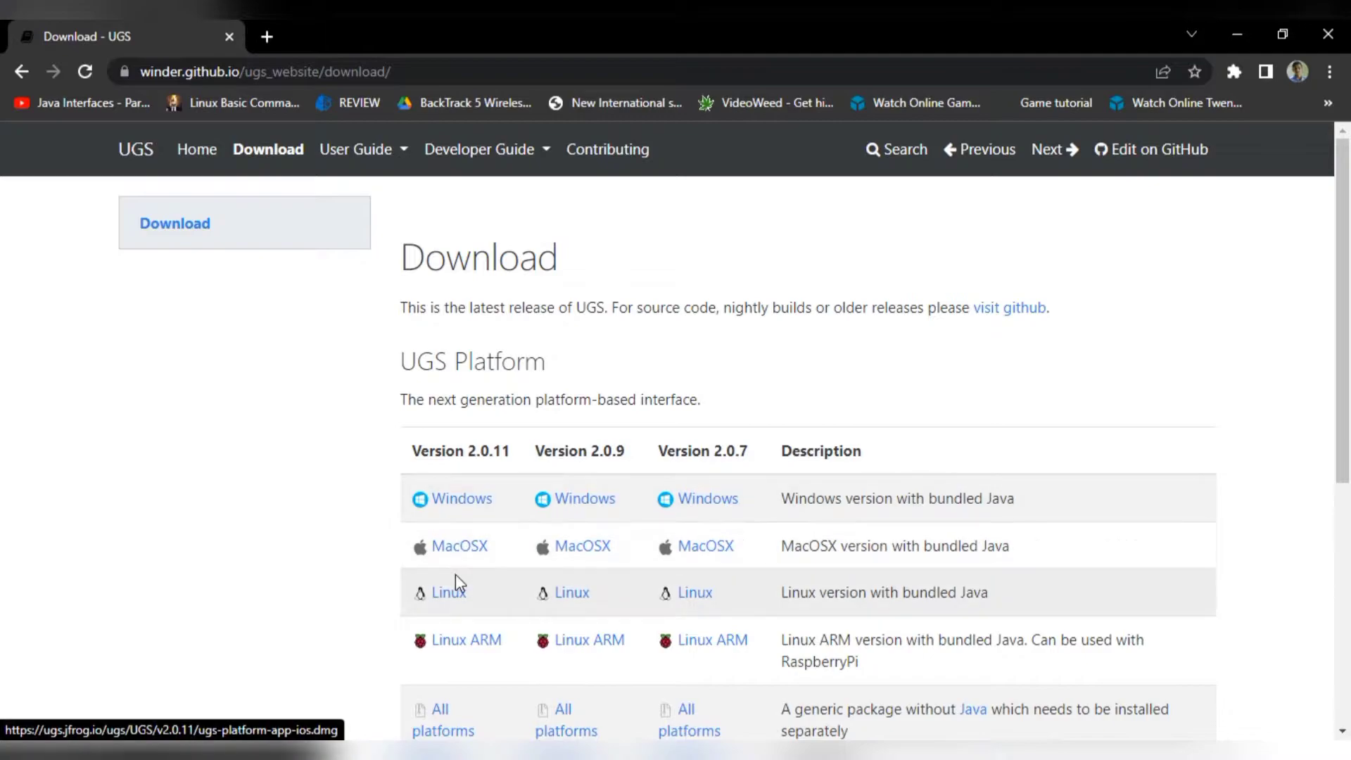
left_click(463, 511)
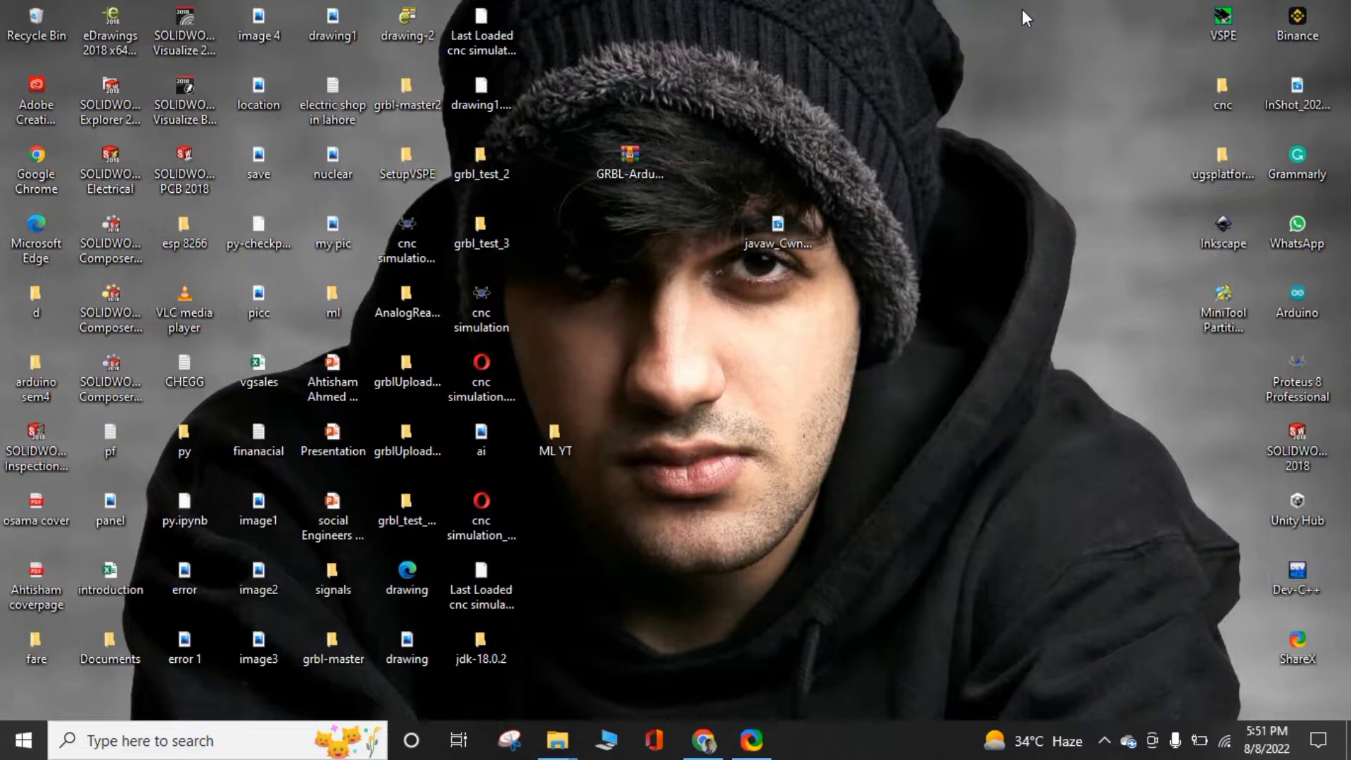
Run ugsplatform64 from ugsplatform-win\bin to start Universal Gcode Platform 2.0.11.
double_click(1227, 158)
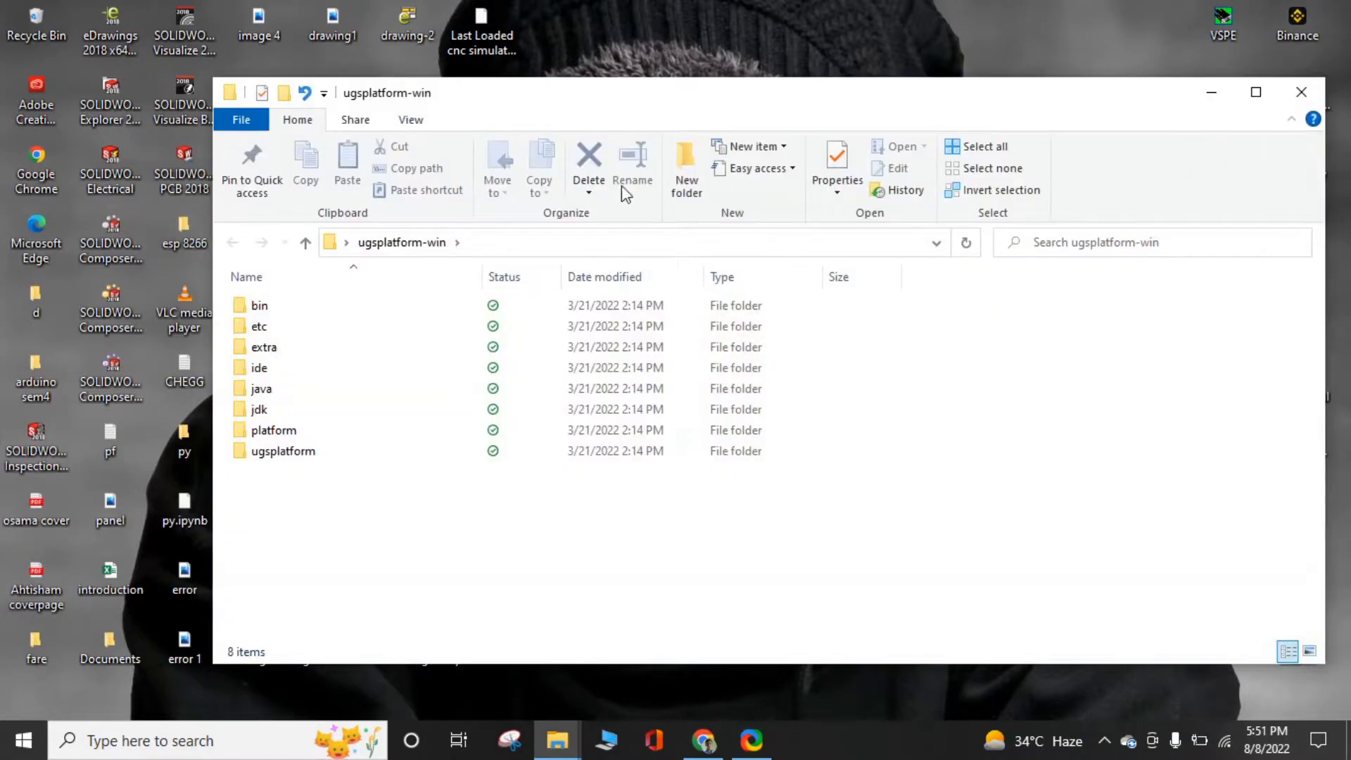
double_click(333, 305)
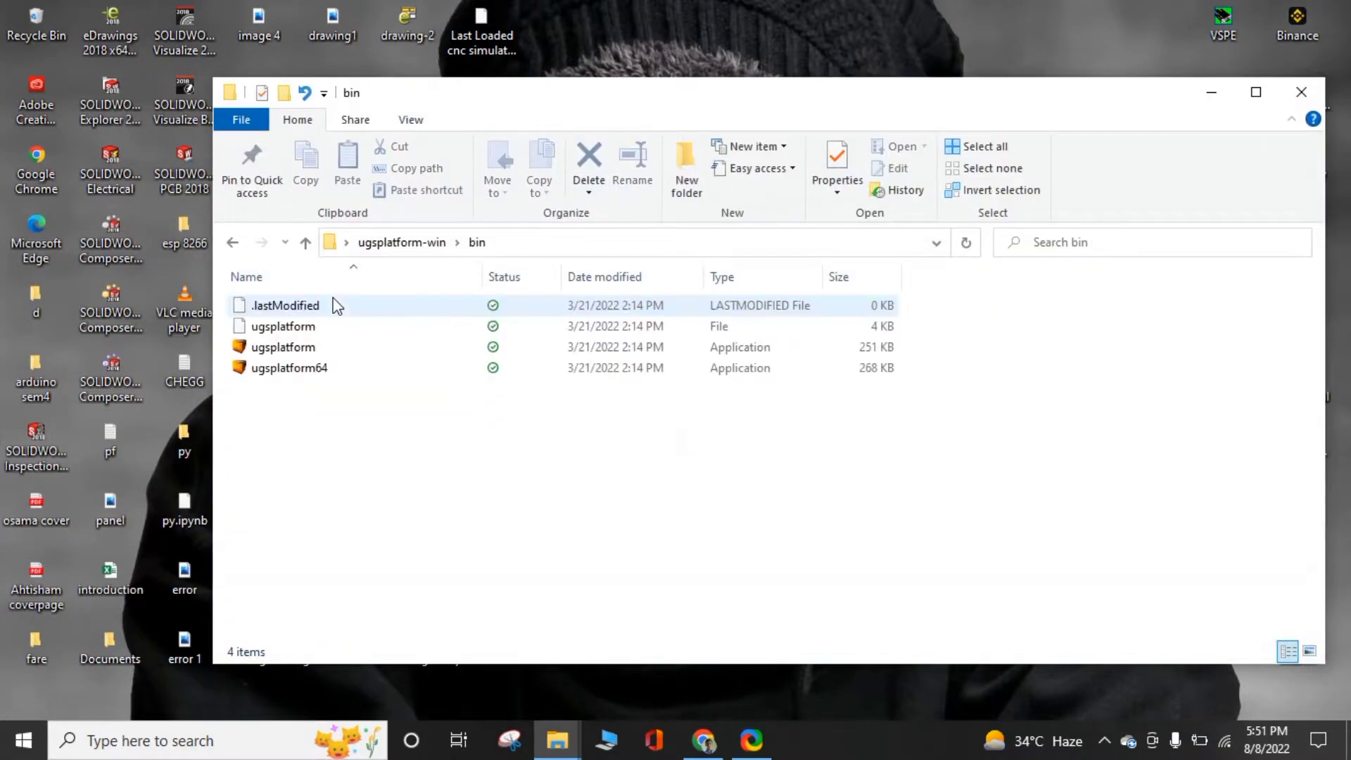
double_click(311, 375)
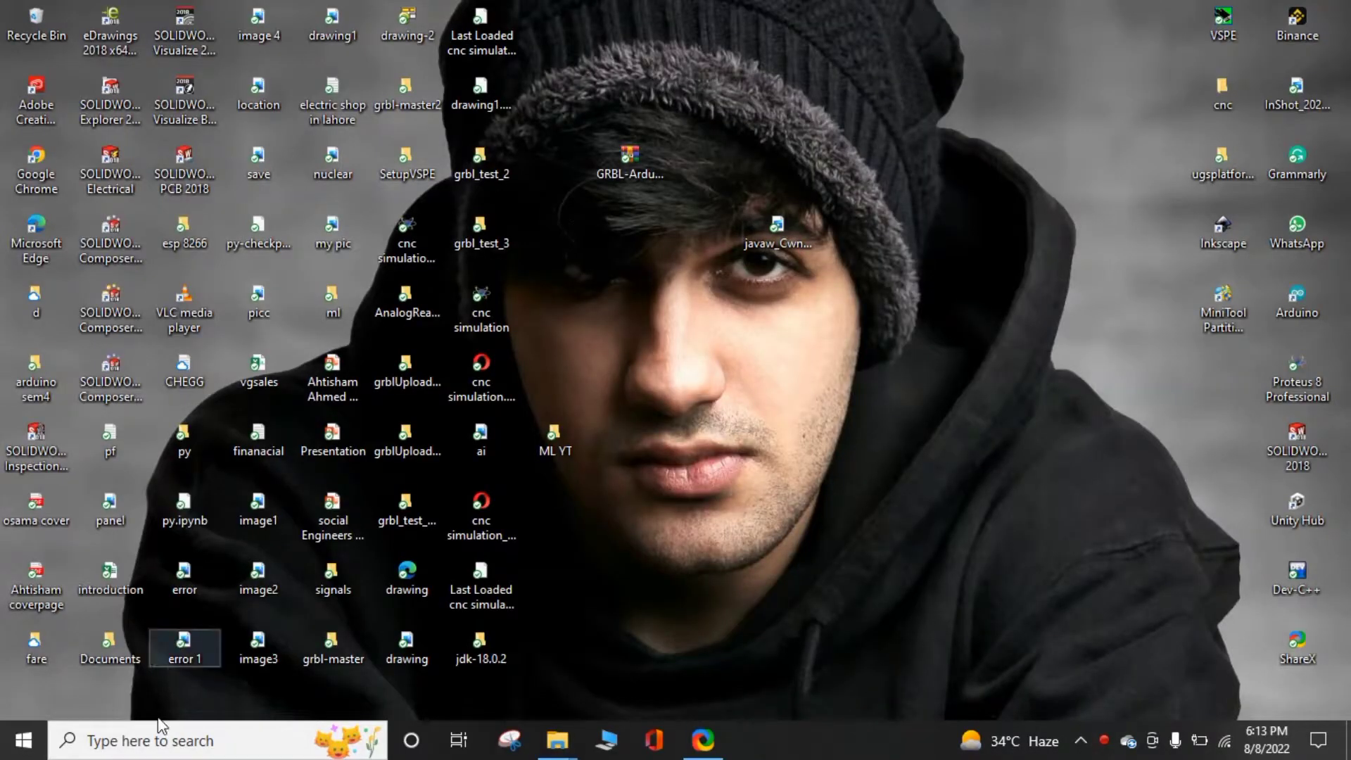
Launch Arduino IDE and load the GRBLtoArduino example from GRBL-Arduino-Library-master.
left_click(159, 742)
type("Ar")
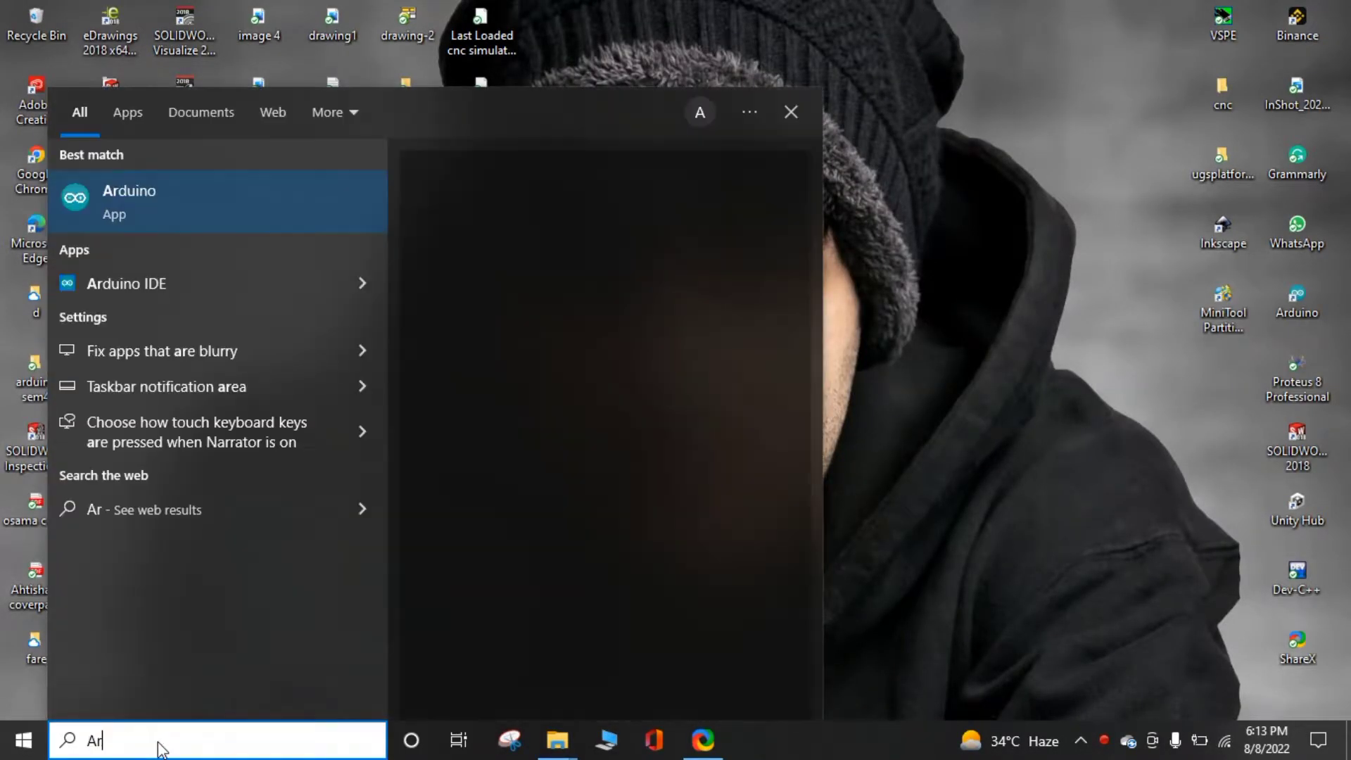
left_click(495, 356)
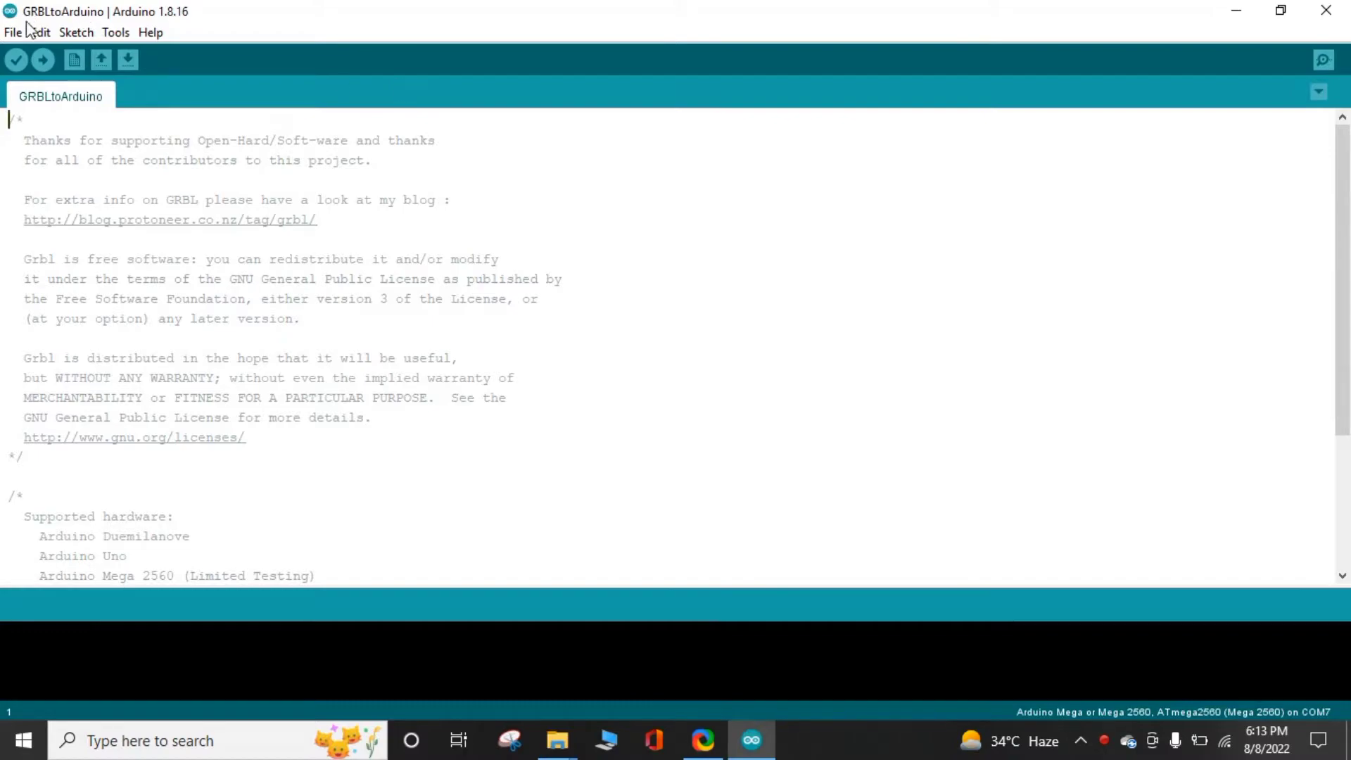
left_click(16, 35)
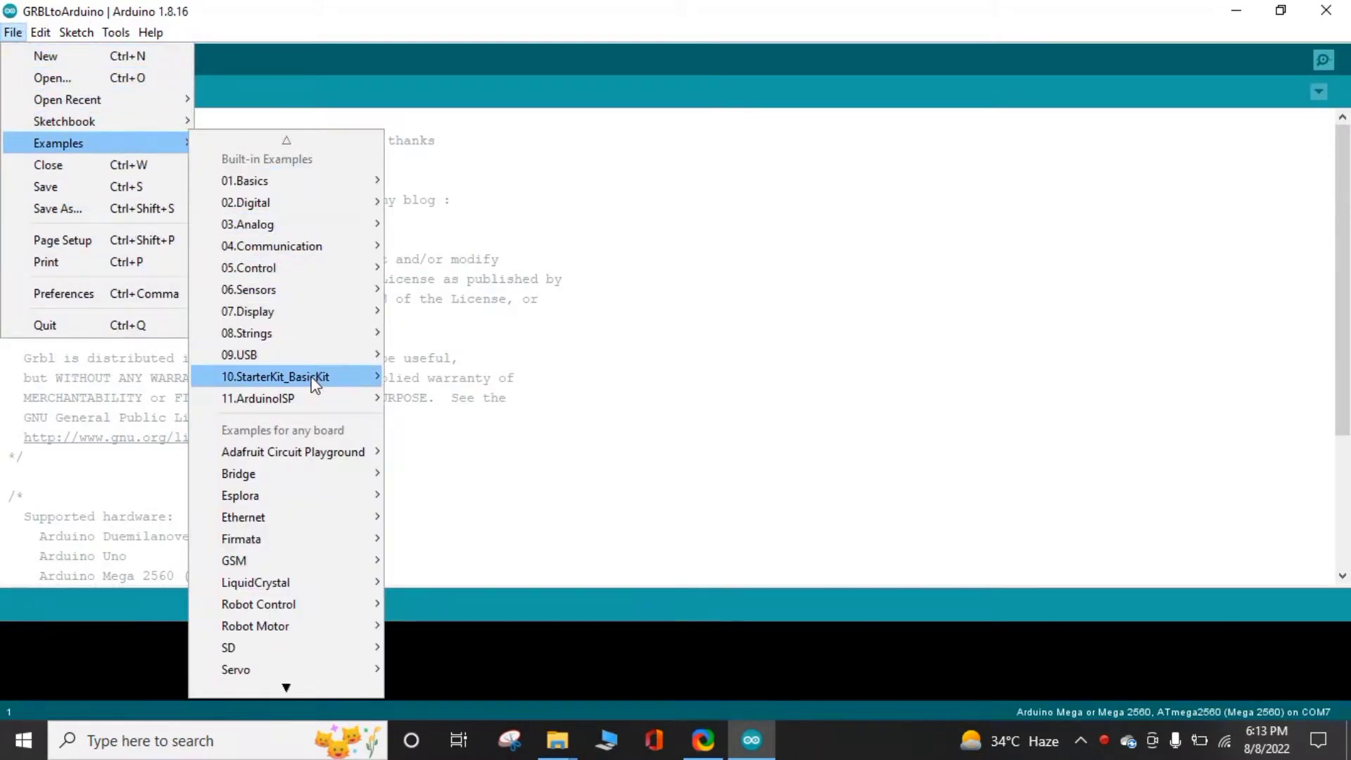
scroll(313, 383, "down", 5)
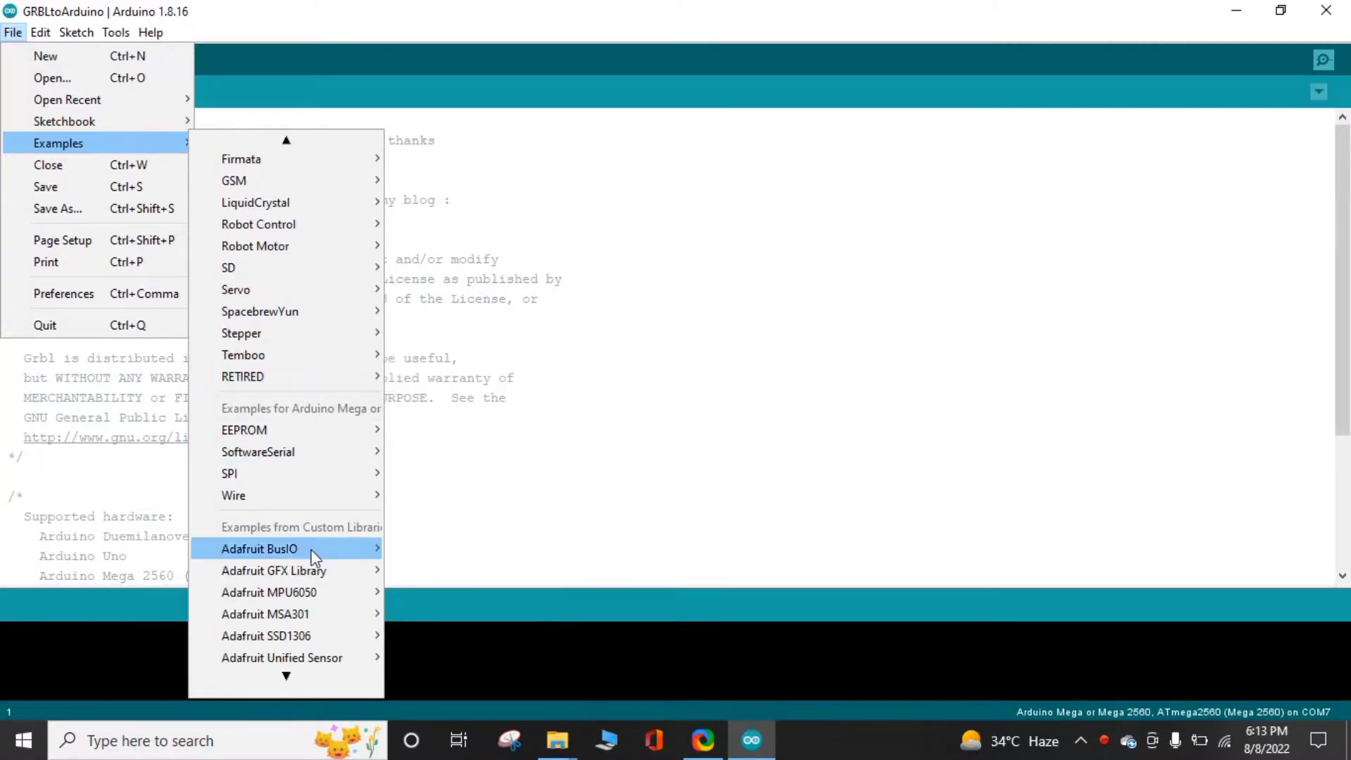
scroll(323, 571, "down", 5)
scroll(323, 530, "down", 2)
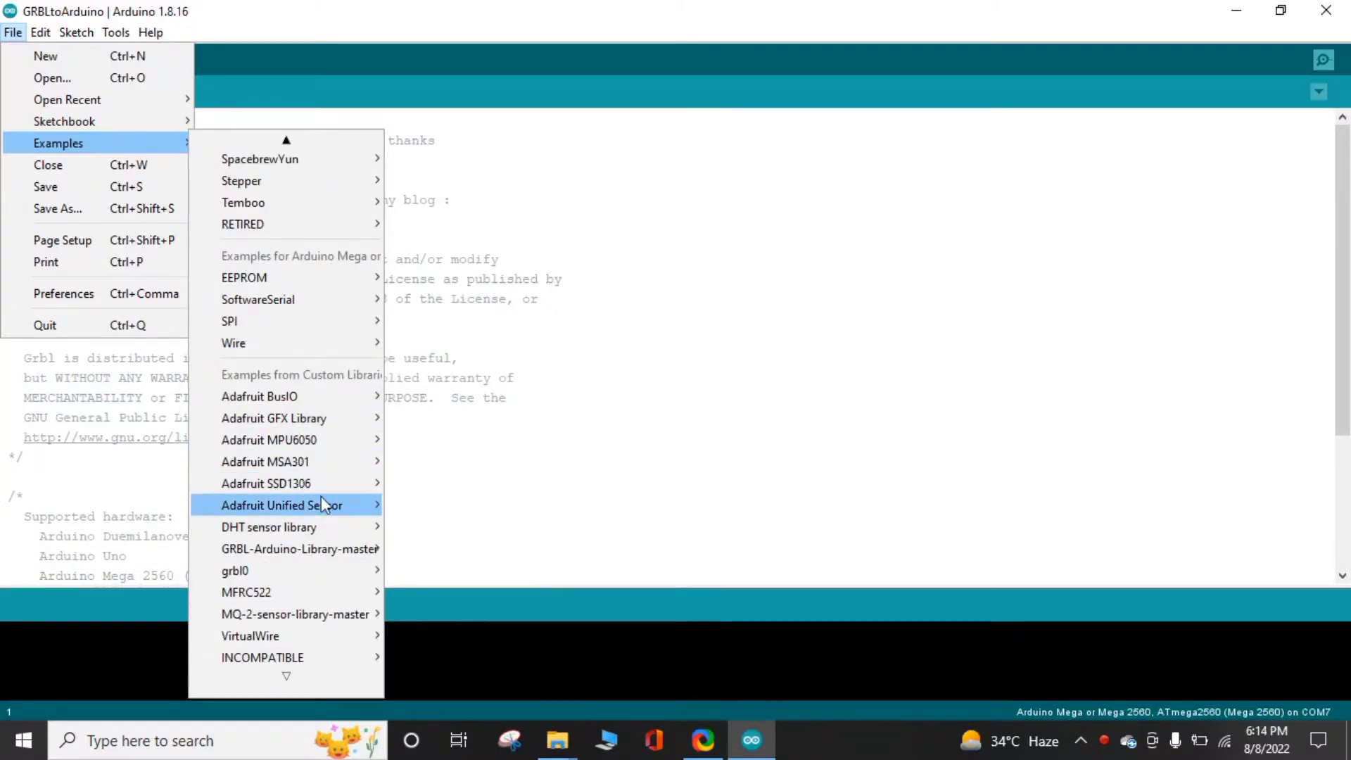
mouse_move(295, 549)
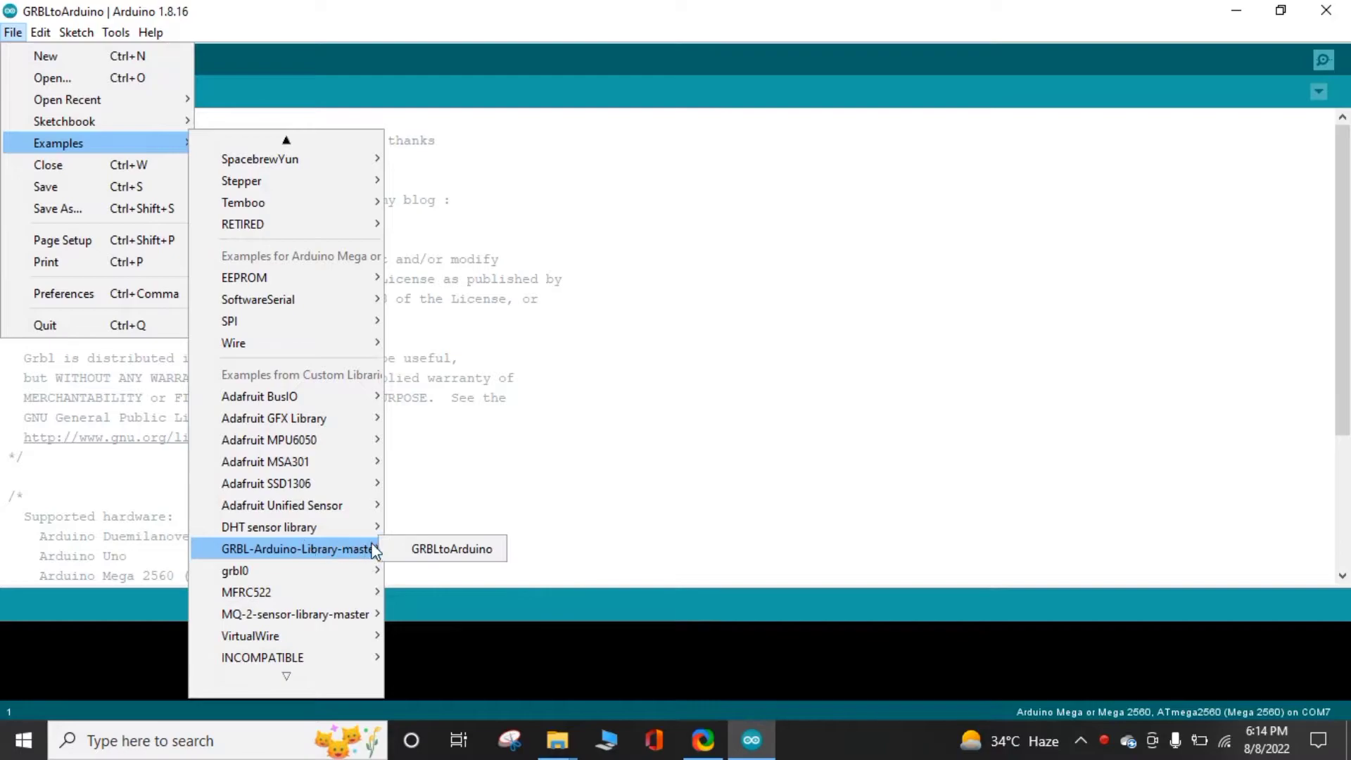
left_click(402, 550)
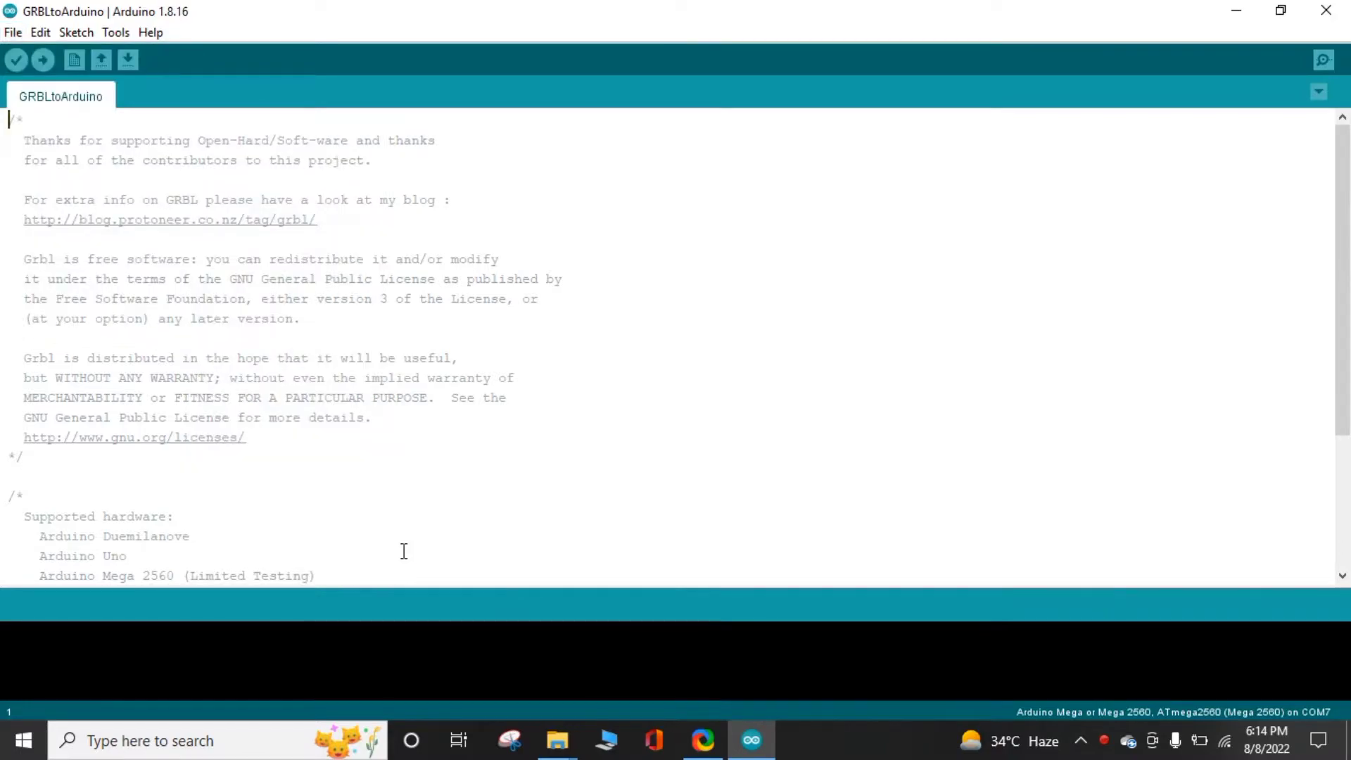
scroll(410, 465, "down", 3)
scroll(411, 466, "up", 3)
Confirm board Arduino Mega 2560 on port COM7, then compile and upload GRBLtoArduino until done.
left_click(117, 35)
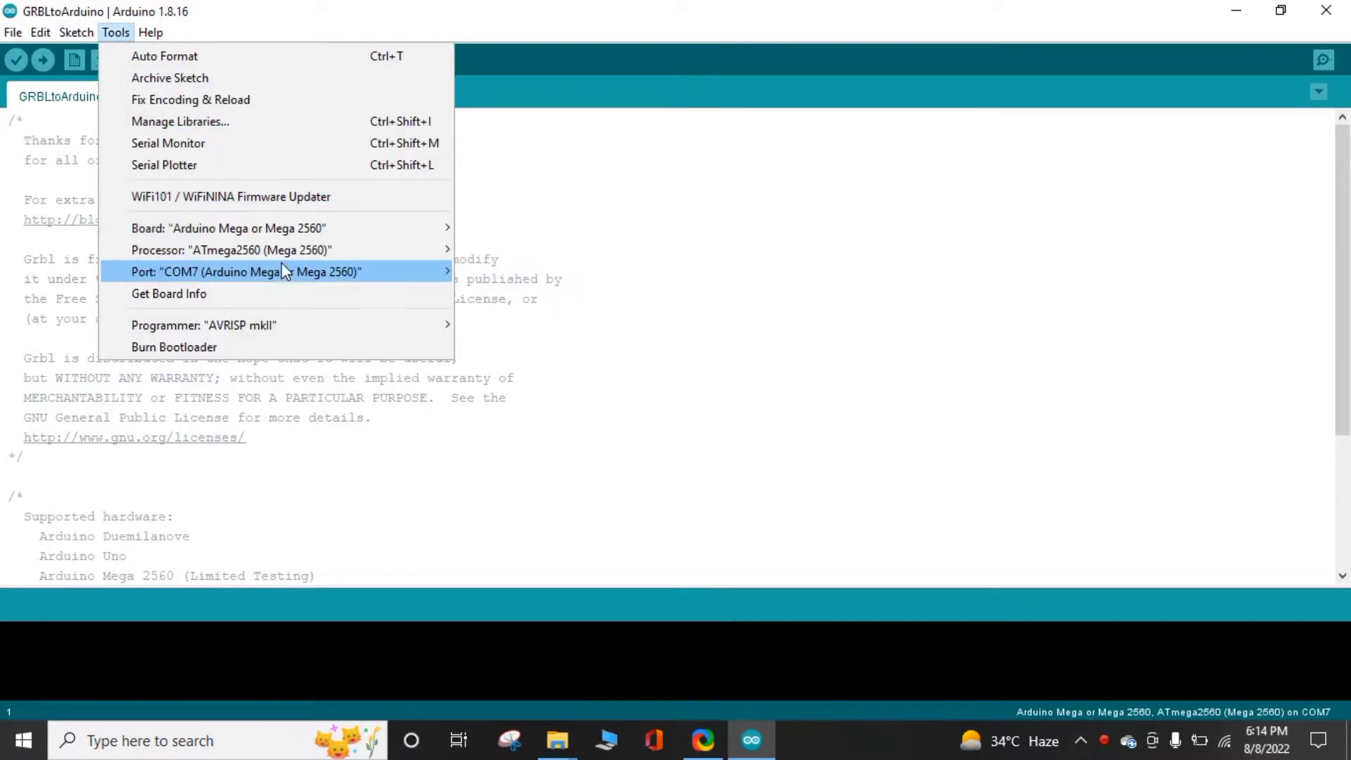
mouse_move(245, 272)
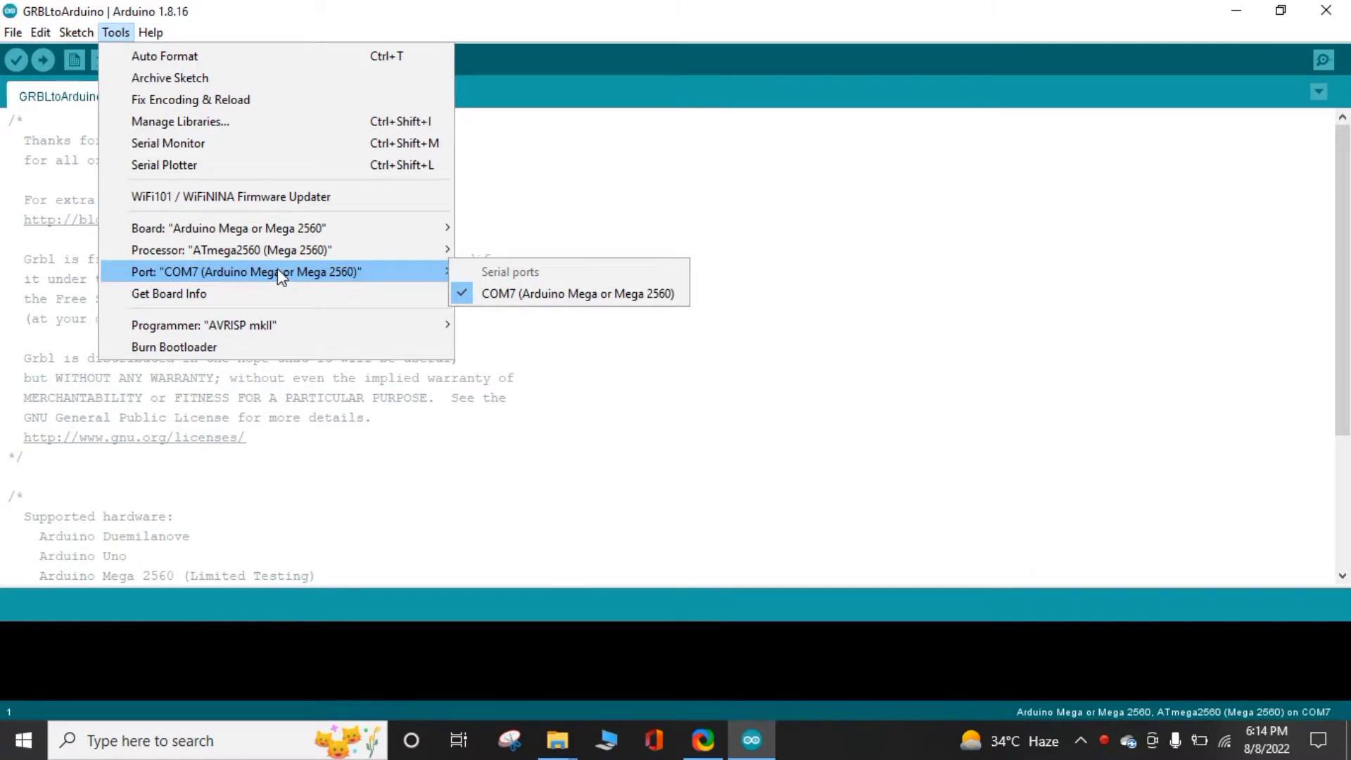
left_click(116, 33)
left_click(40, 32)
left_click(636, 289)
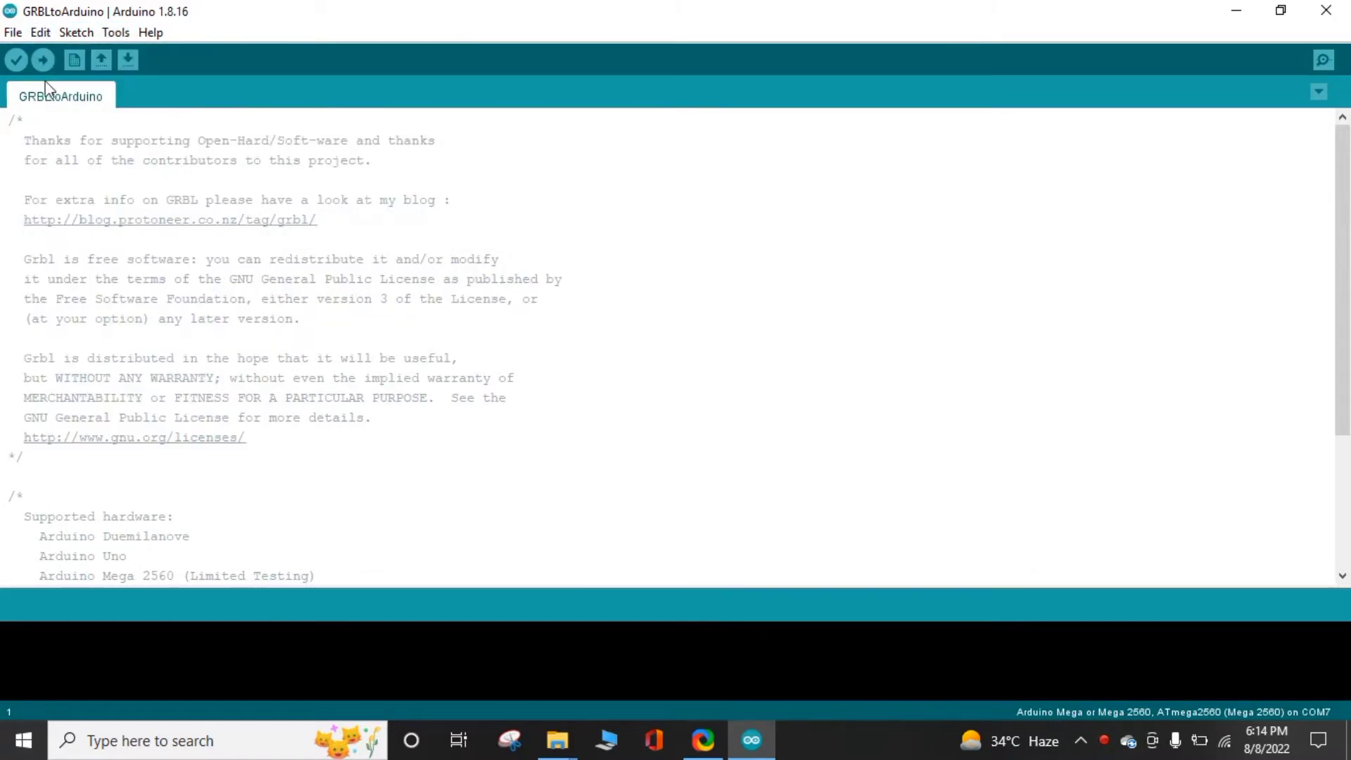
left_click(43, 64)
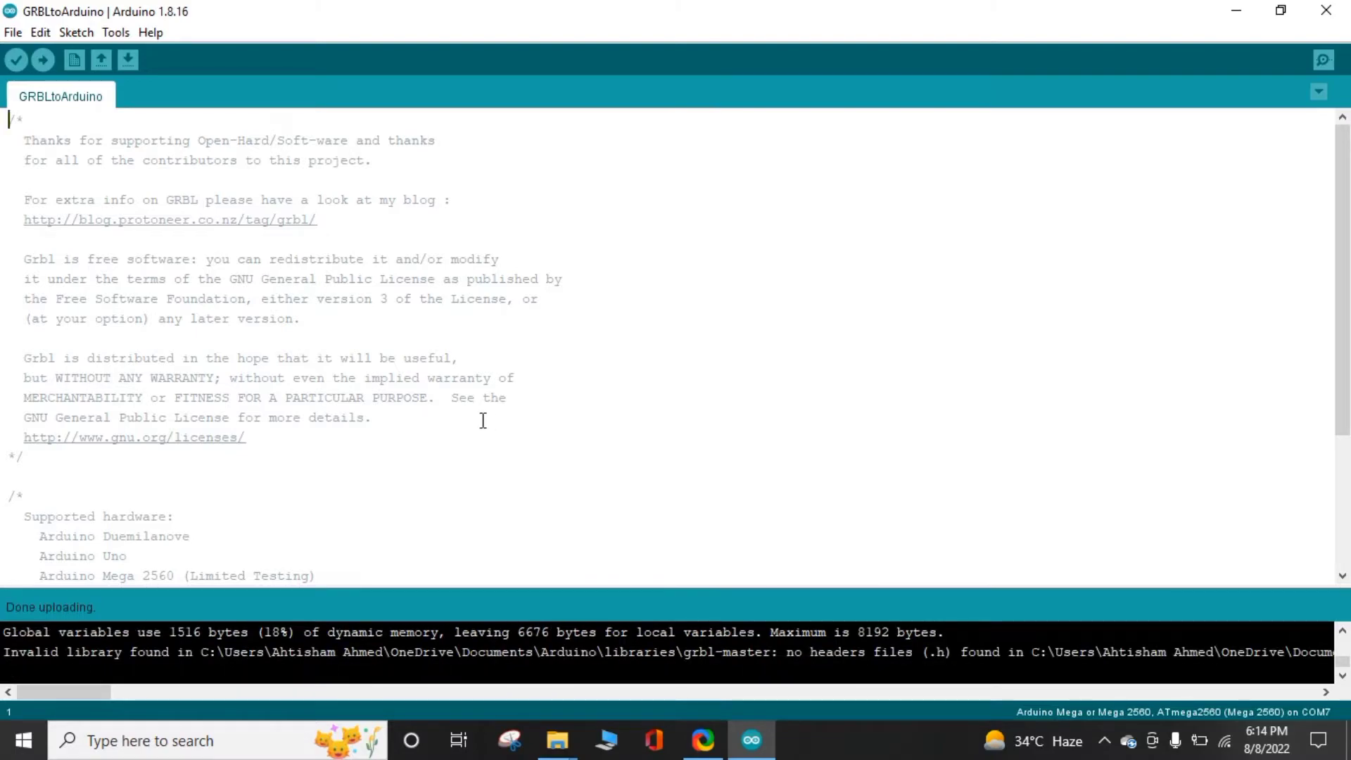
Query Grbl 0.8c on COM7 for its help list and settings, then check its startup banner.
left_click(1324, 61)
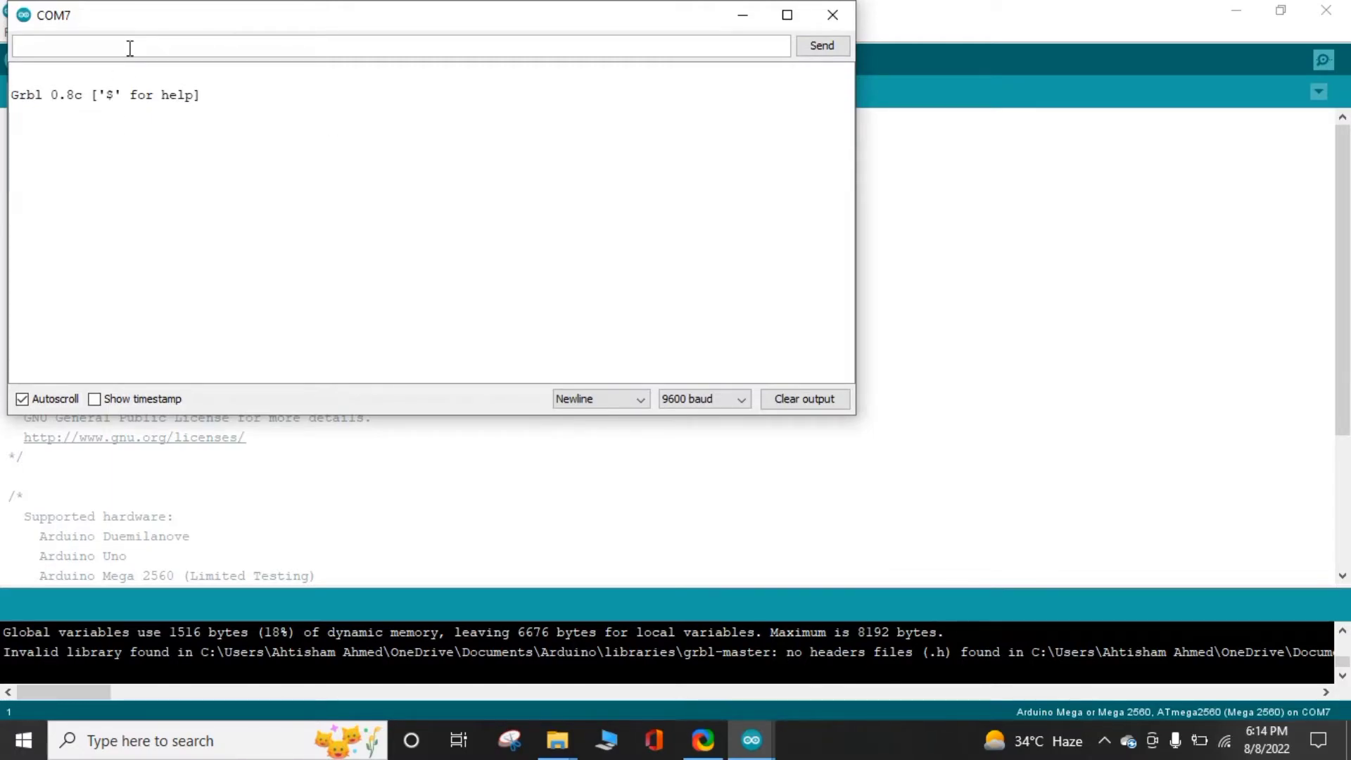
type("$")
key("Return")
type("$")
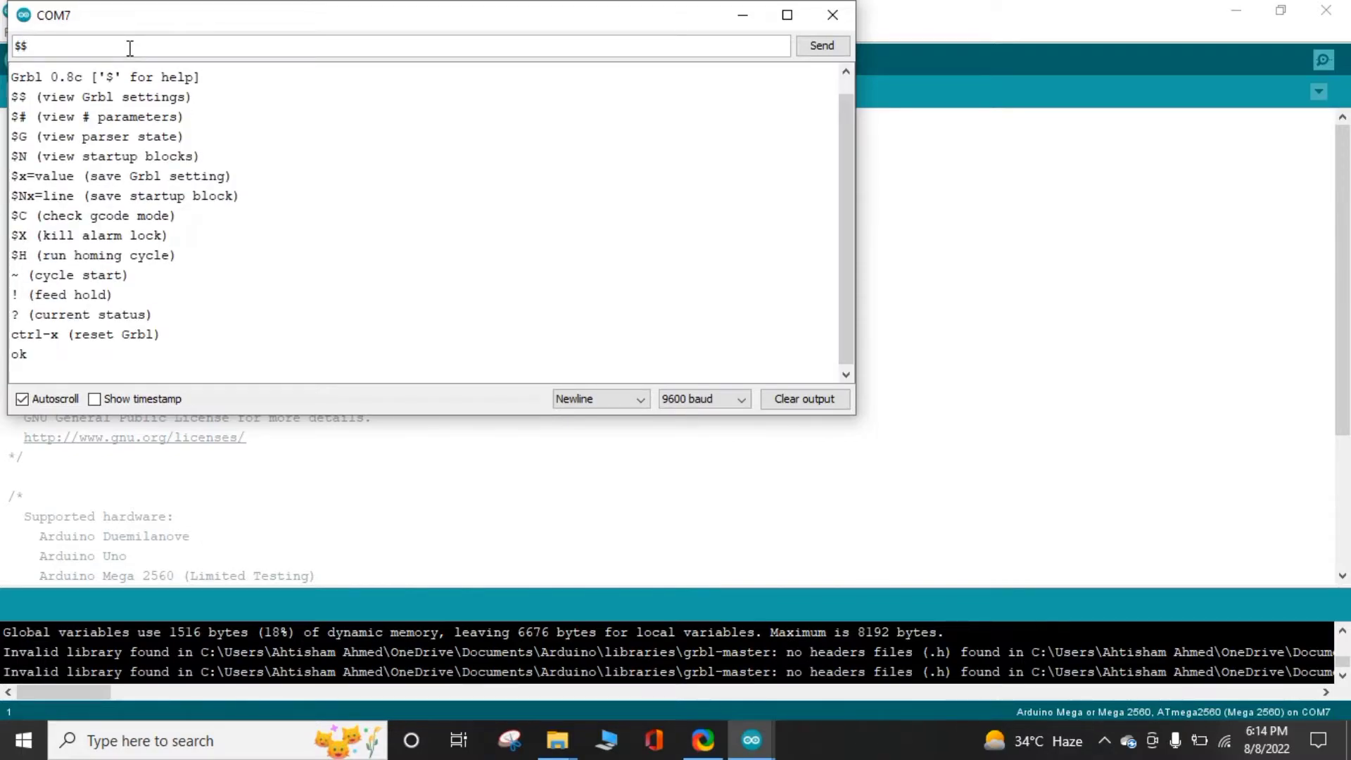
key("Return")
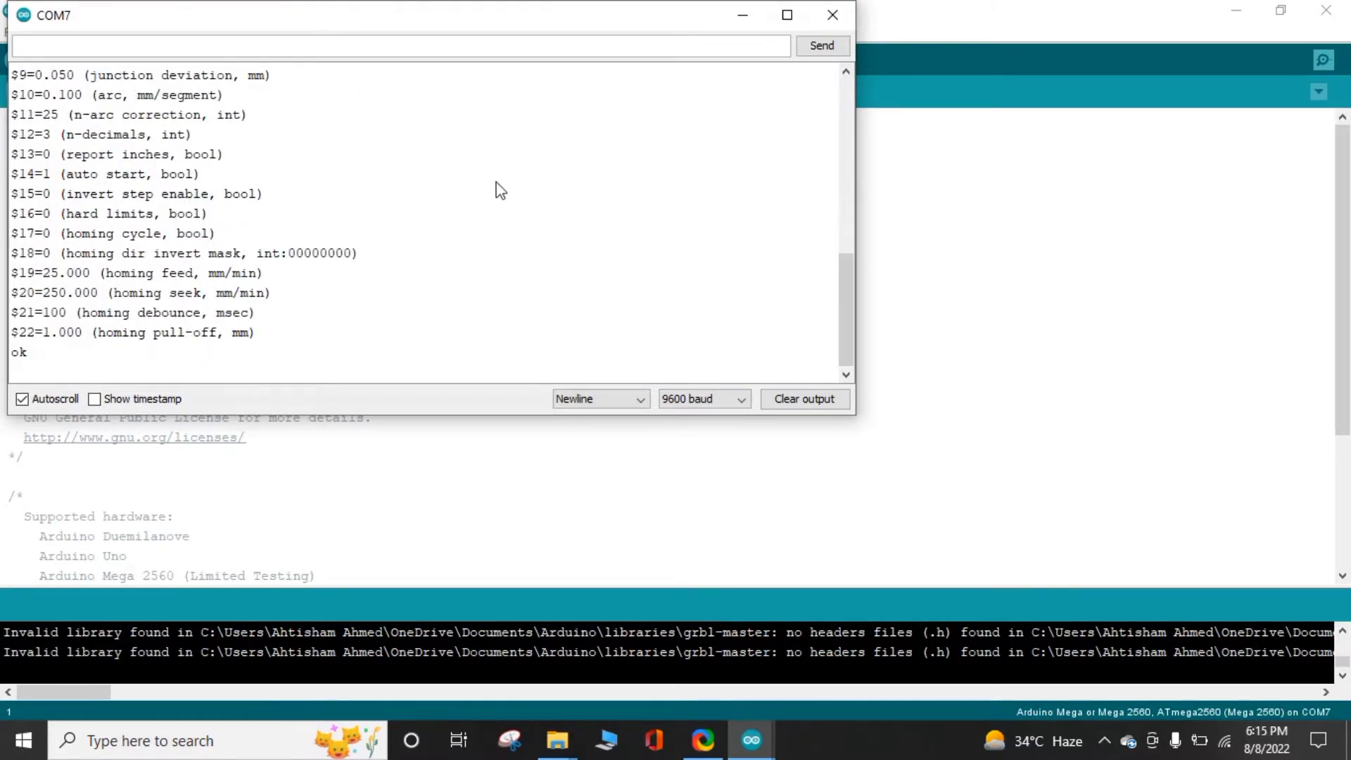
scroll(499, 191, "up", 10)
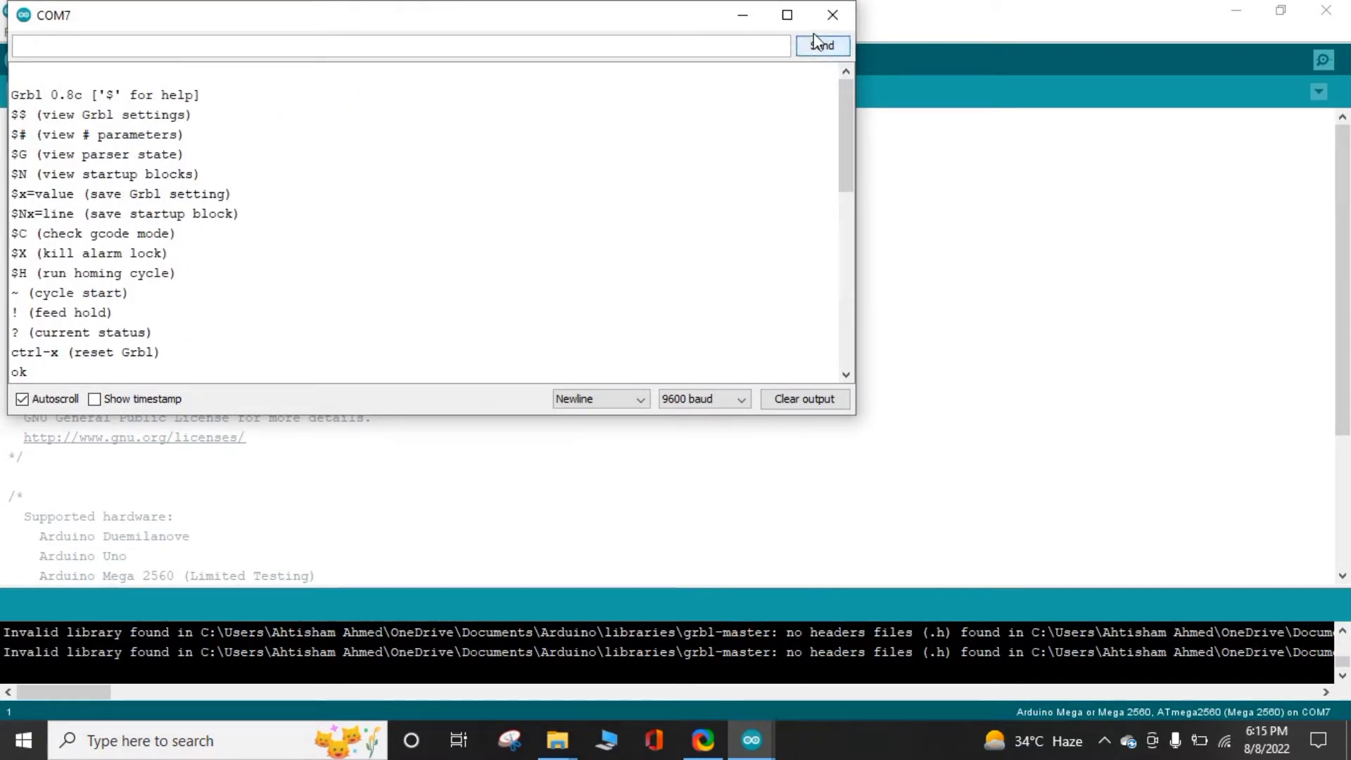
left_click(832, 17)
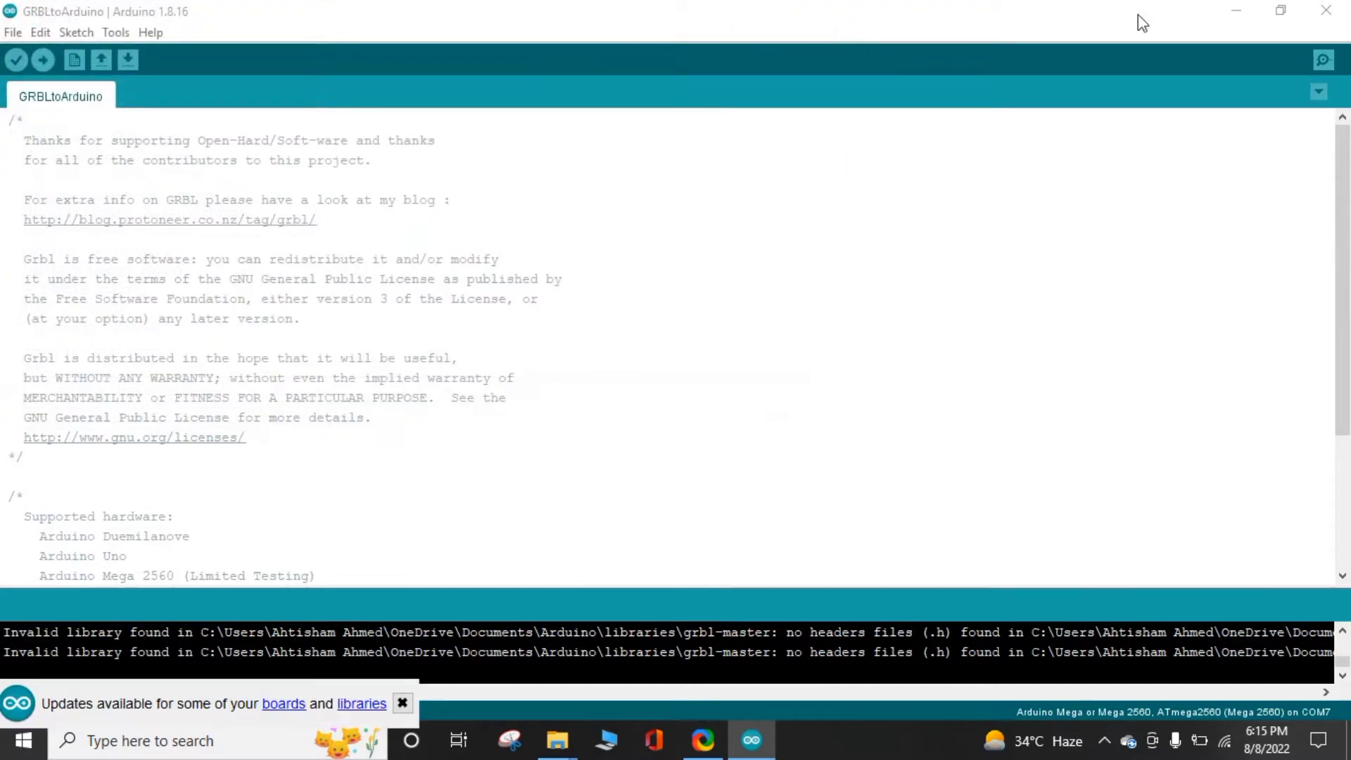
left_click(1323, 60)
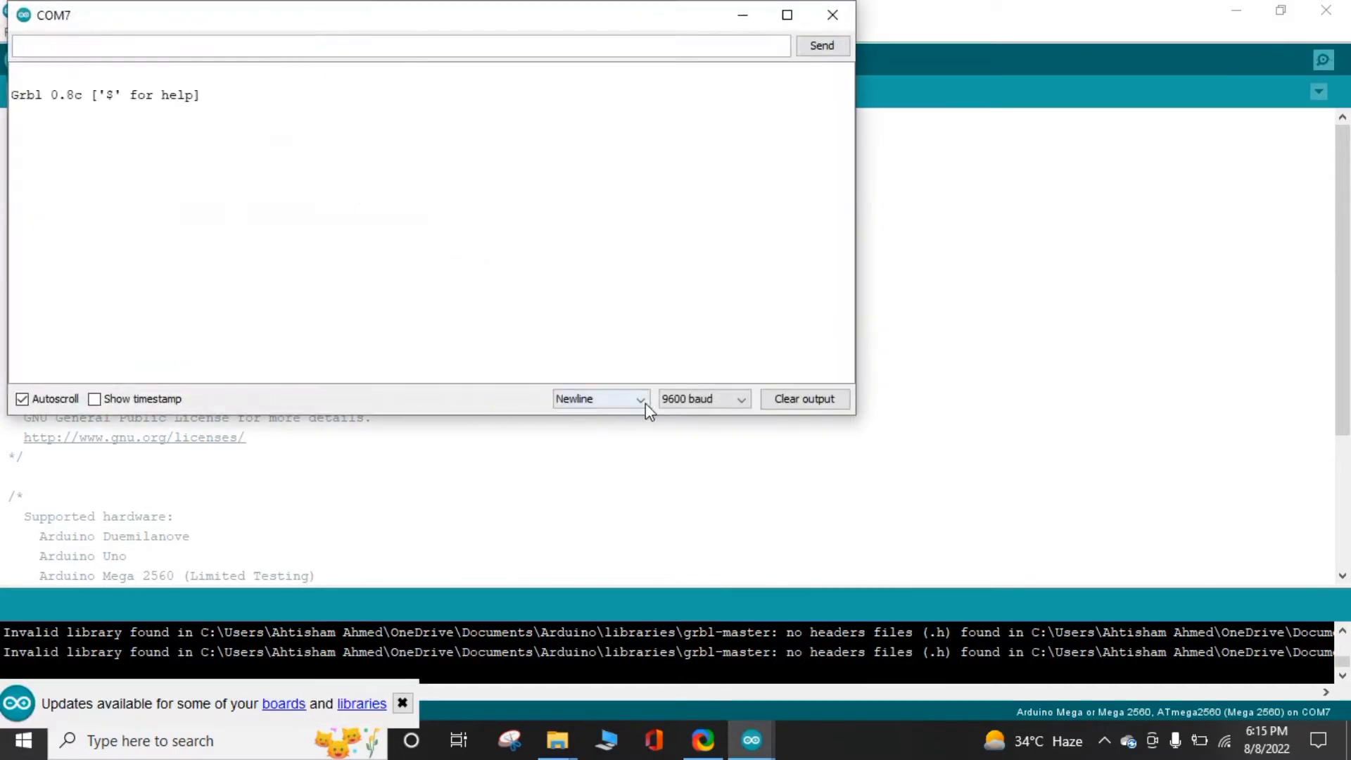
left_click(832, 17)
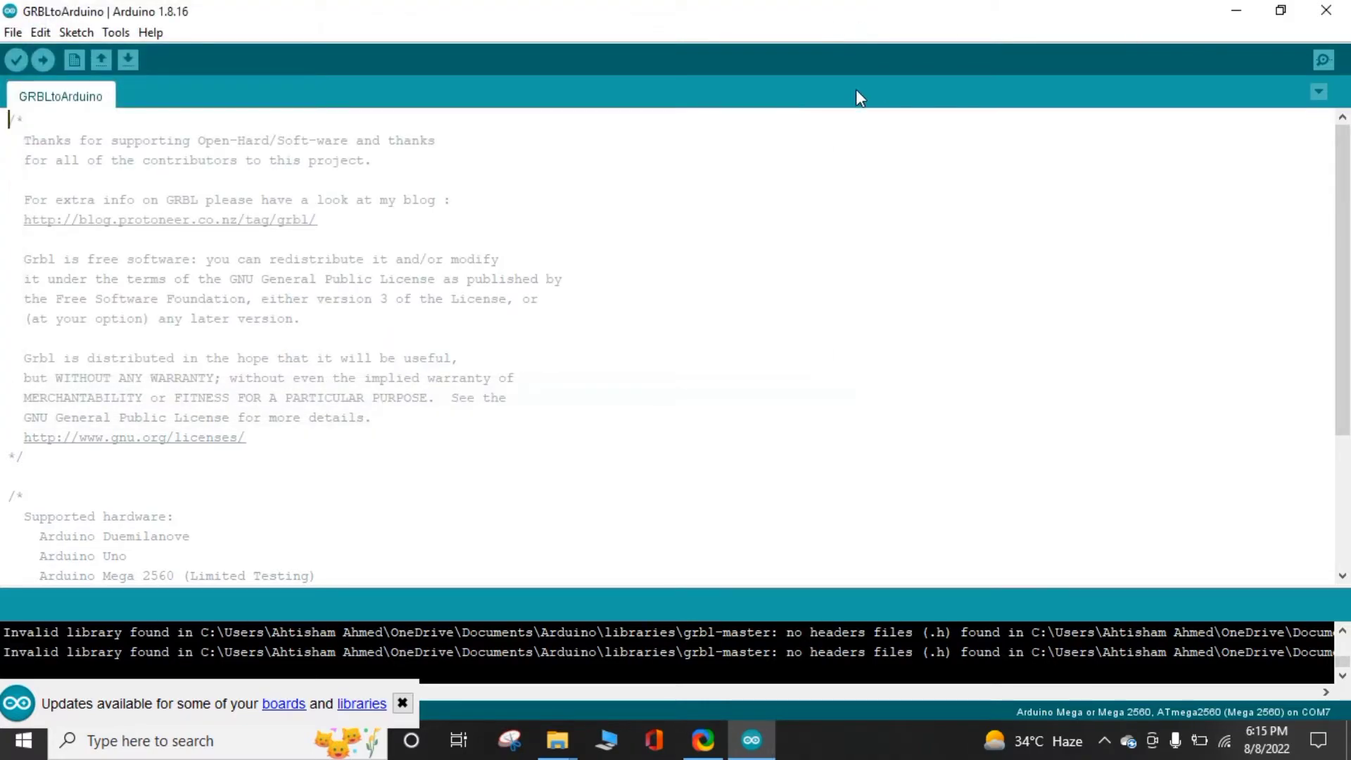
Minimize Arduino IDE and start ugsplatform64 from the ugsplatform-win bin folder.
left_click(1236, 11)
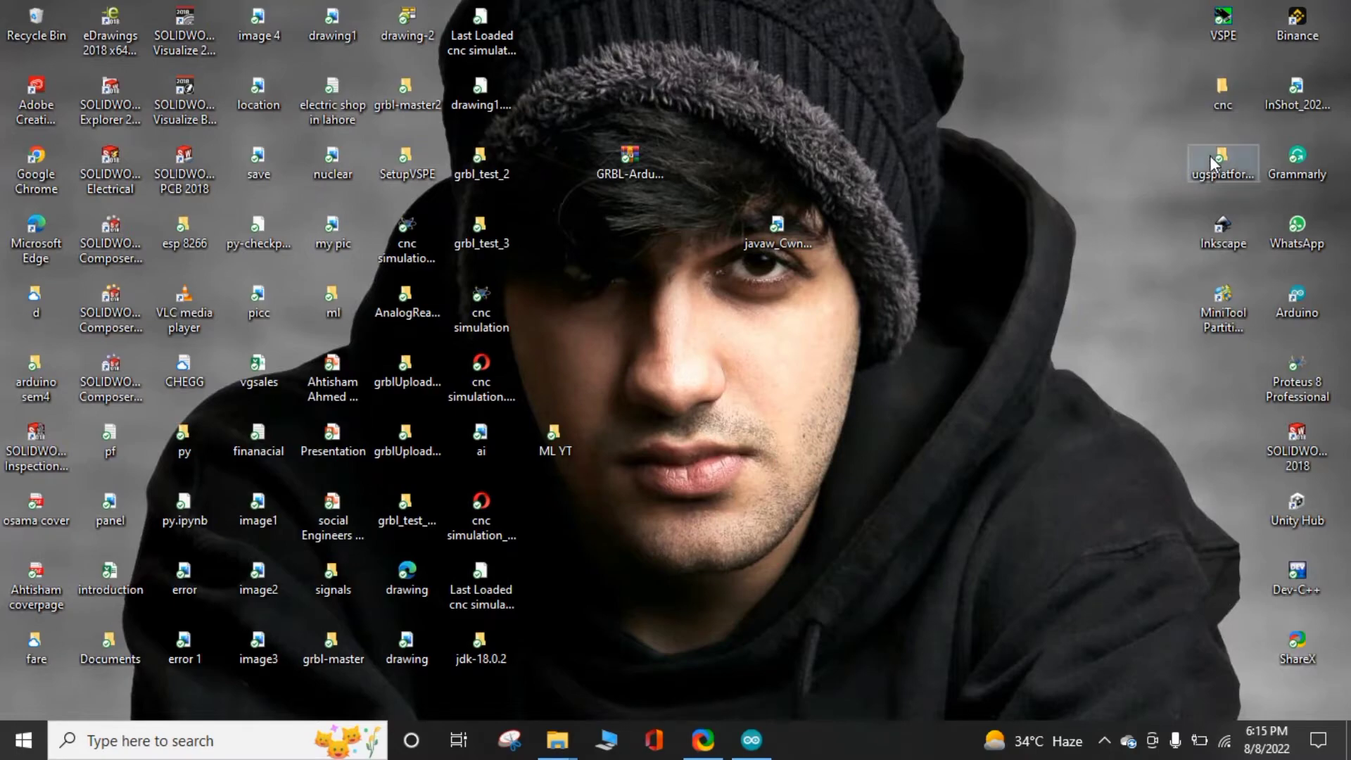
double_click(1210, 162)
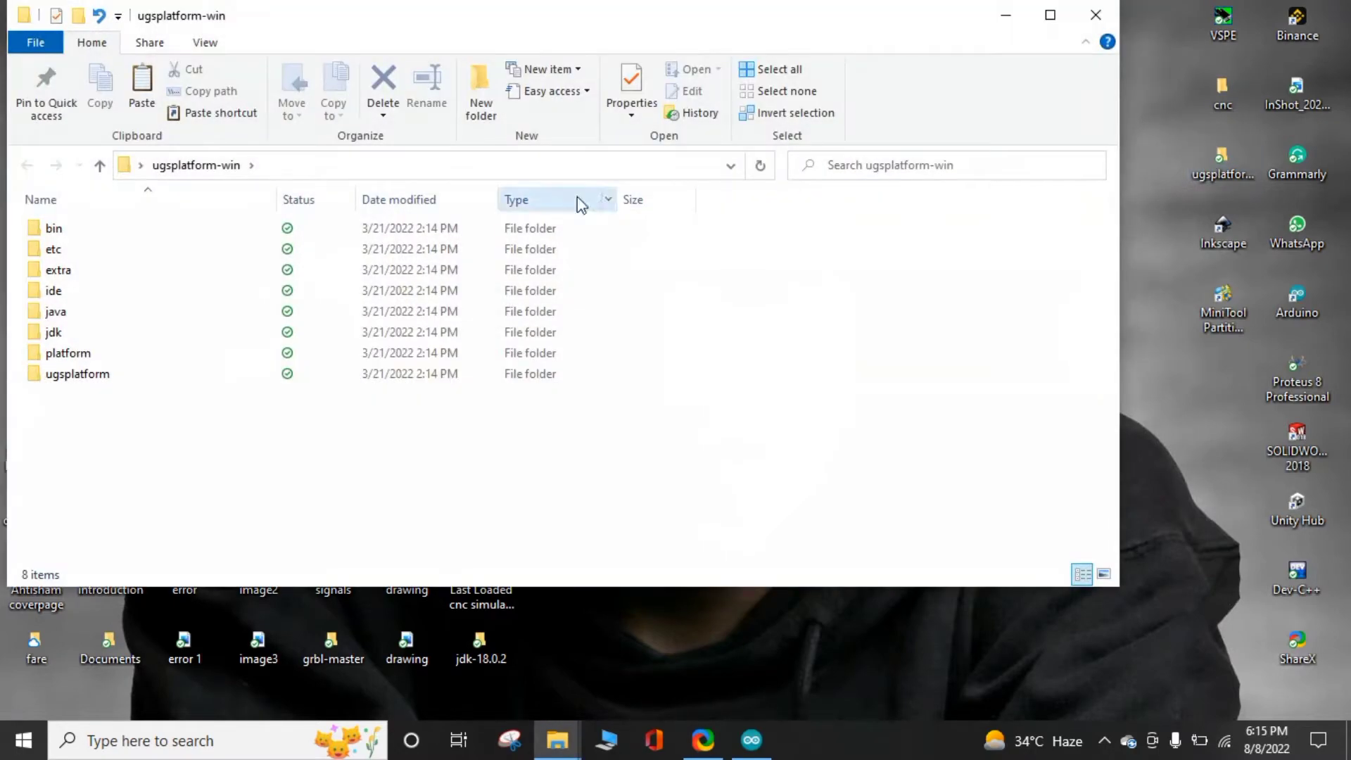
double_click(411, 227)
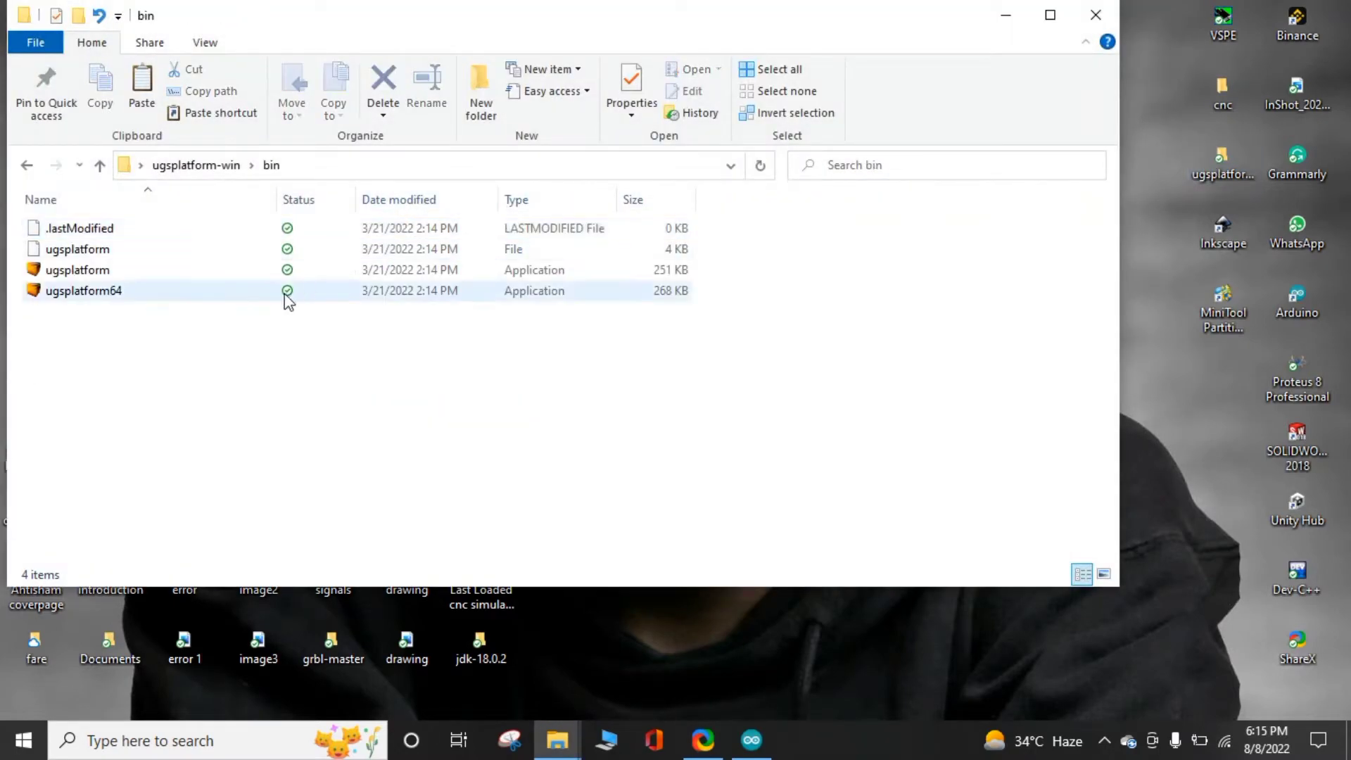
left_click(284, 296)
double_click(284, 295)
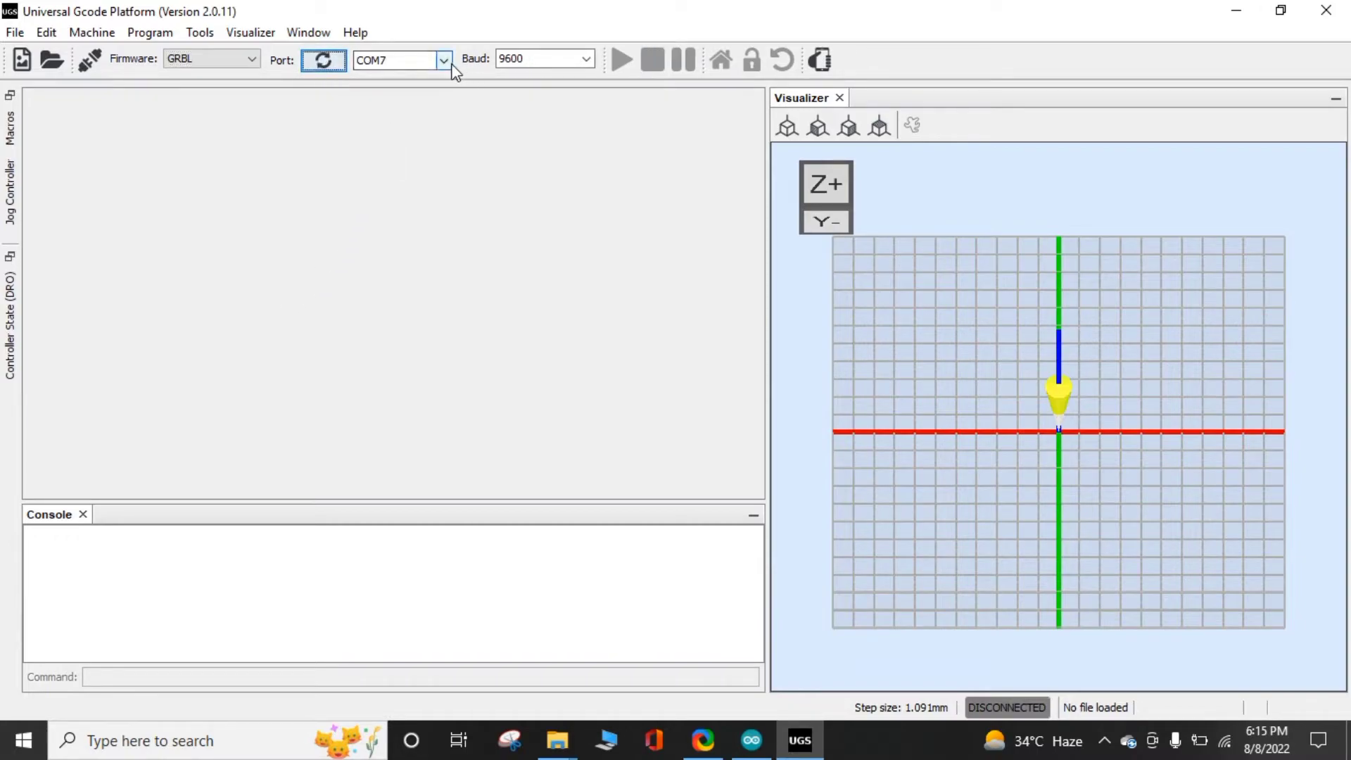
Connect UGS to the GRBL controller on COM7 at 9600 baud.
left_click(447, 63)
left_click(753, 741)
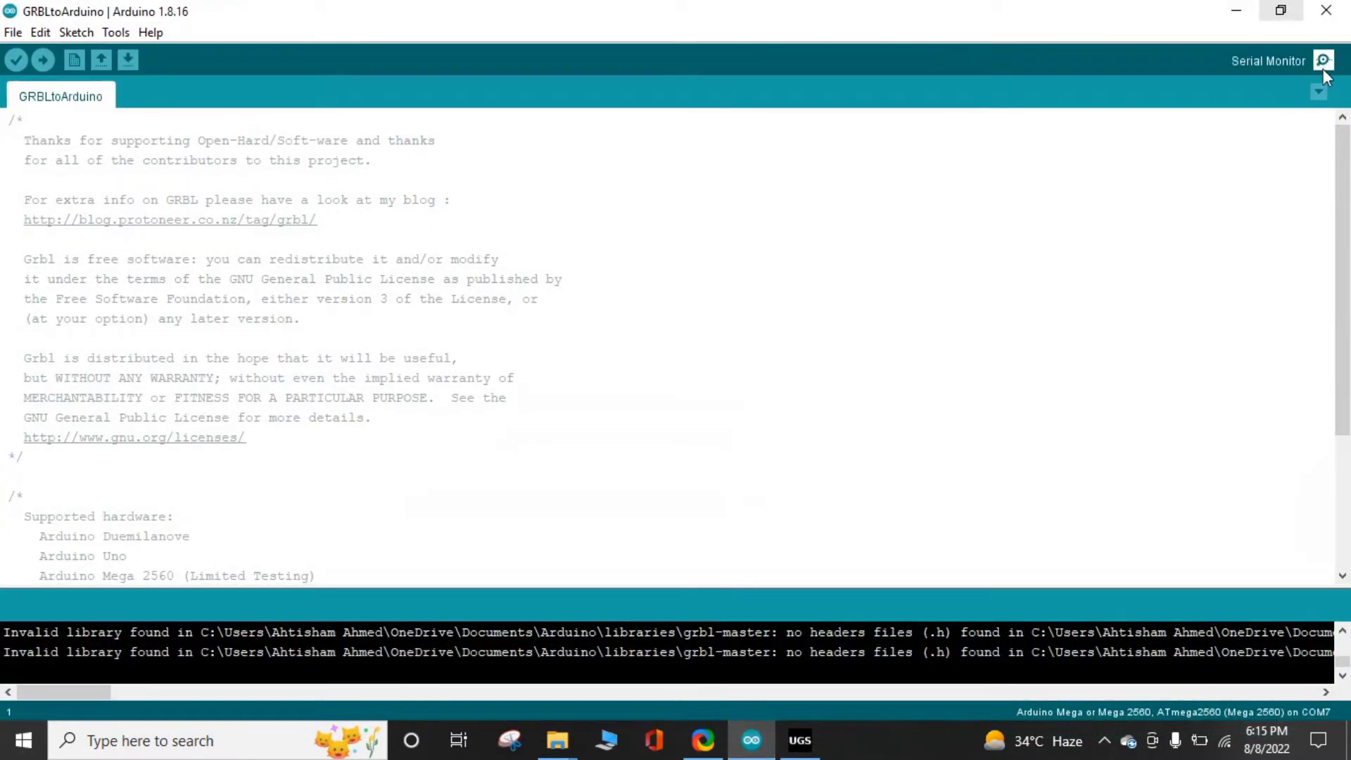
left_click(1236, 13)
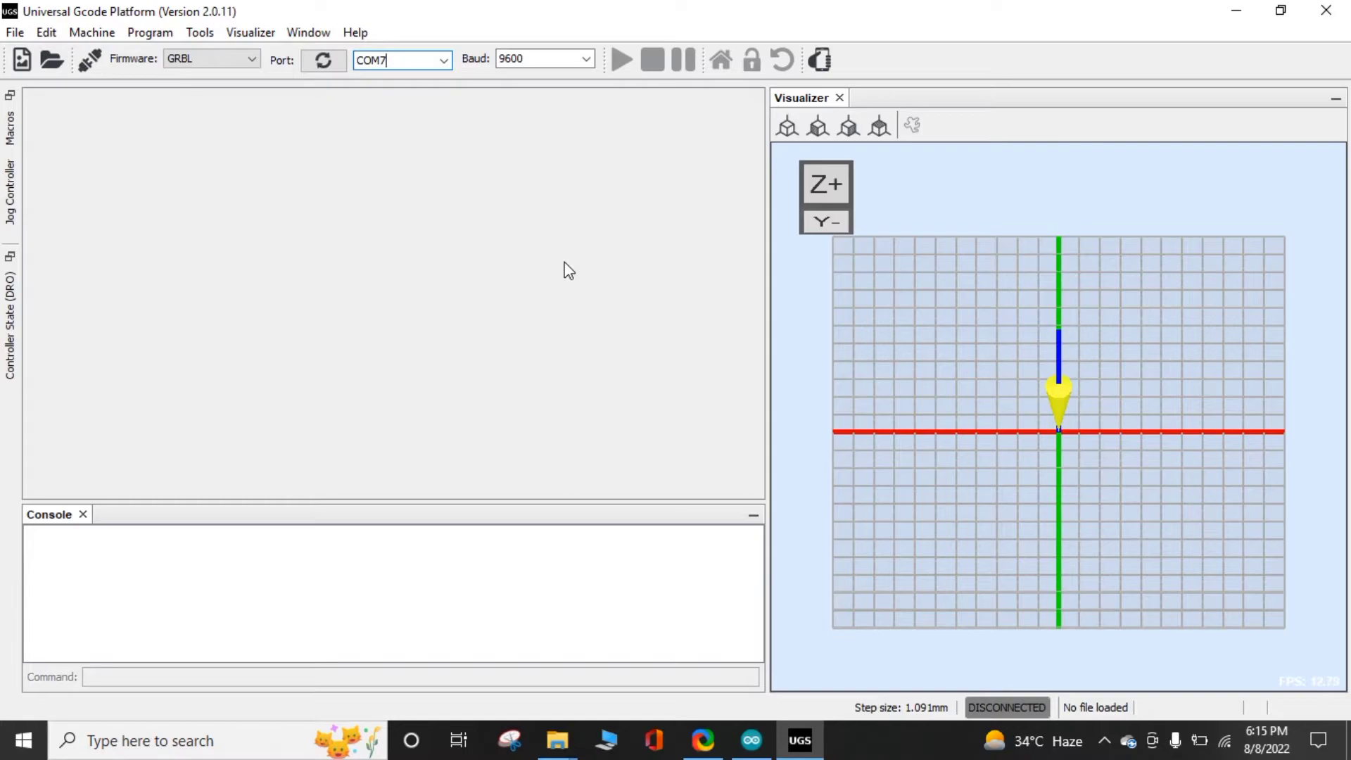
left_click(323, 60)
left_click(443, 60)
left_click(519, 60)
left_click_drag(519, 60, 496, 60)
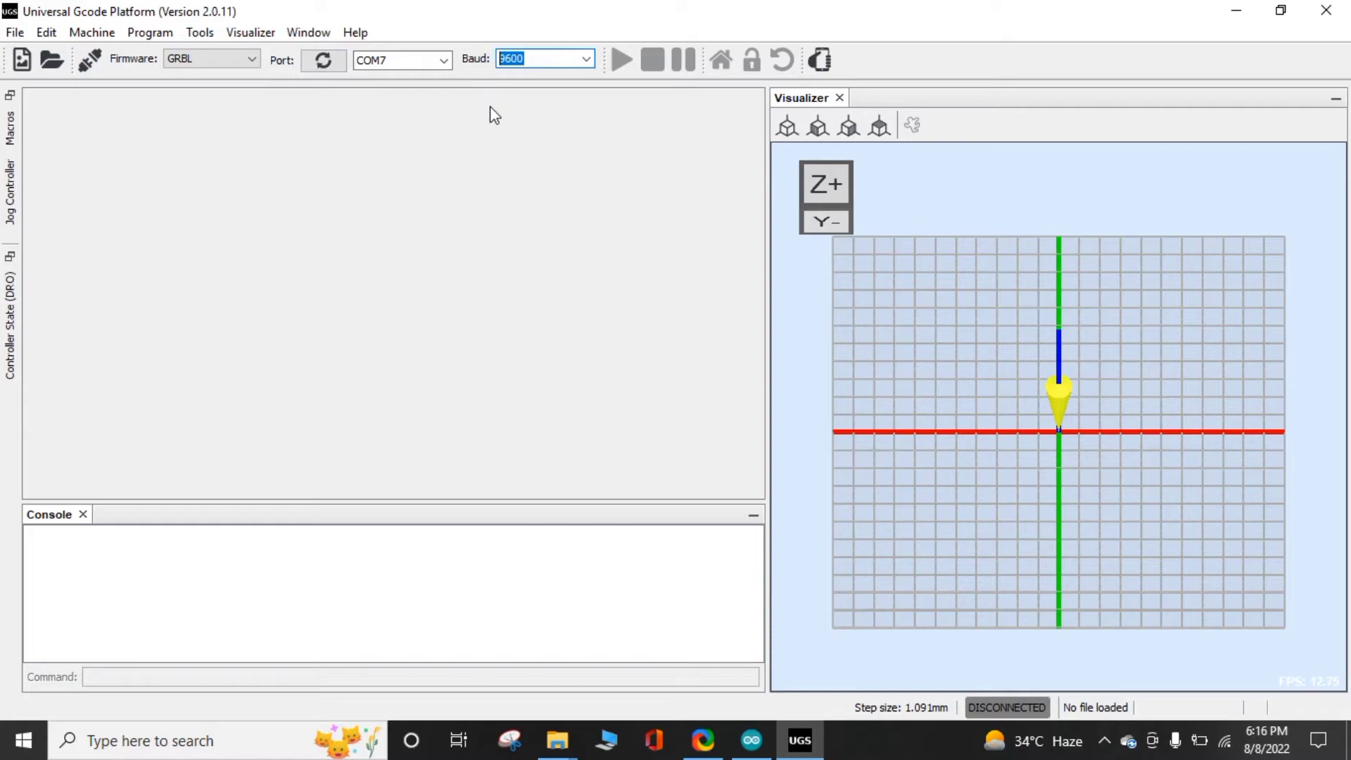
left_click(92, 60)
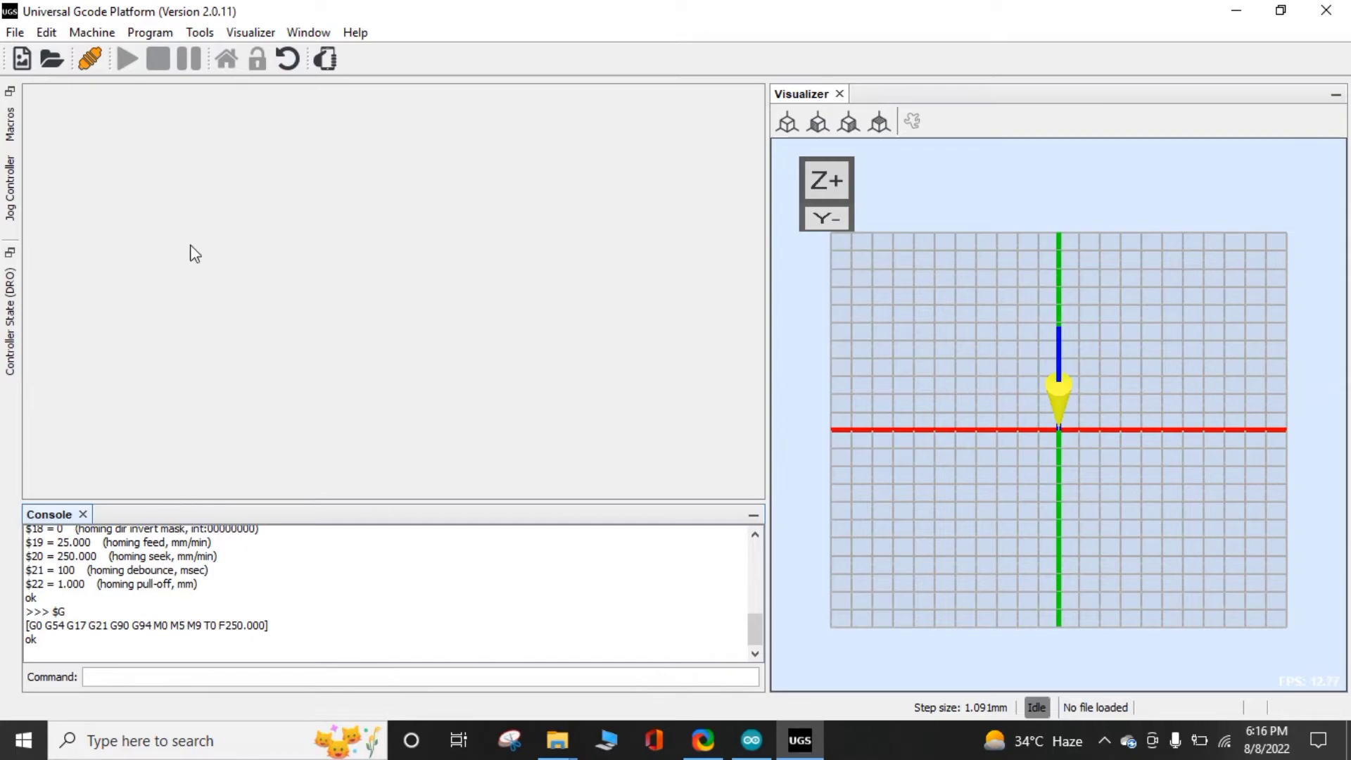
left_click(17, 33)
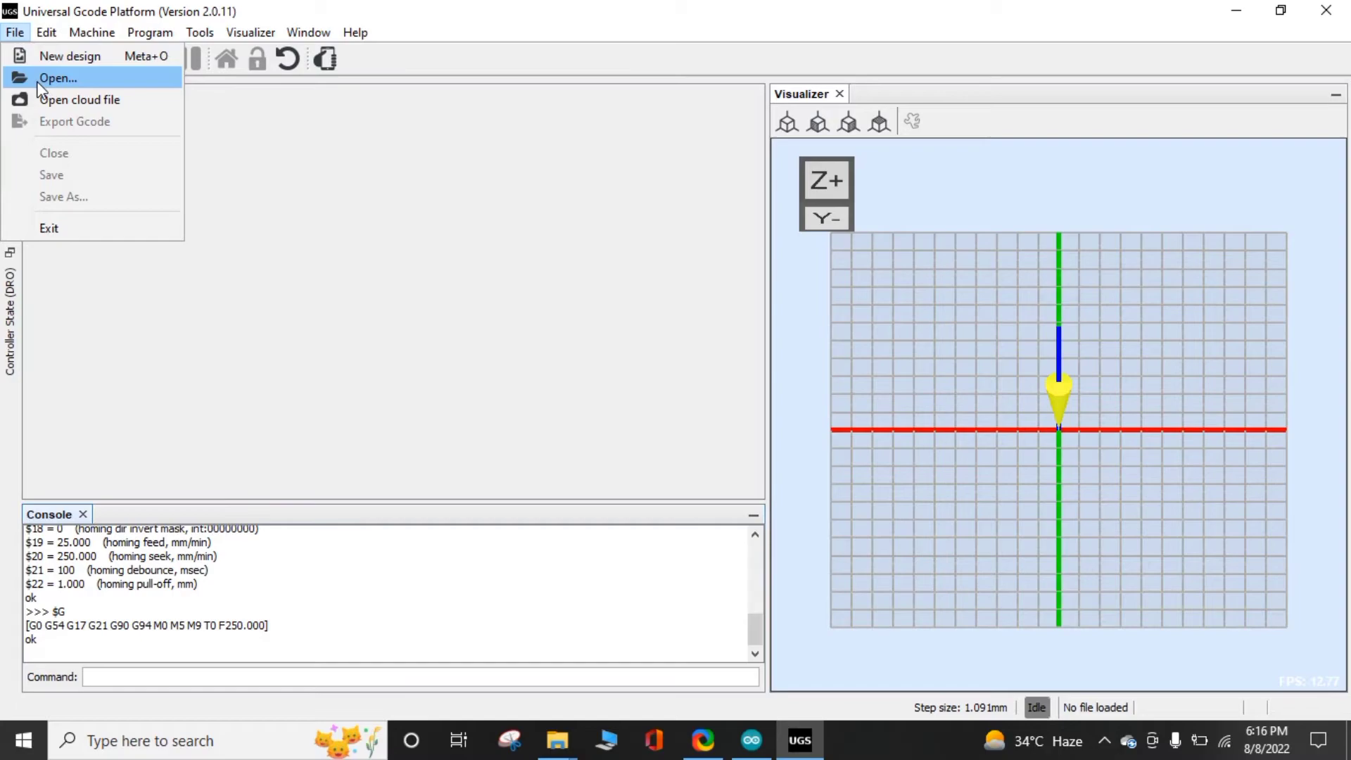
left_click(55, 79)
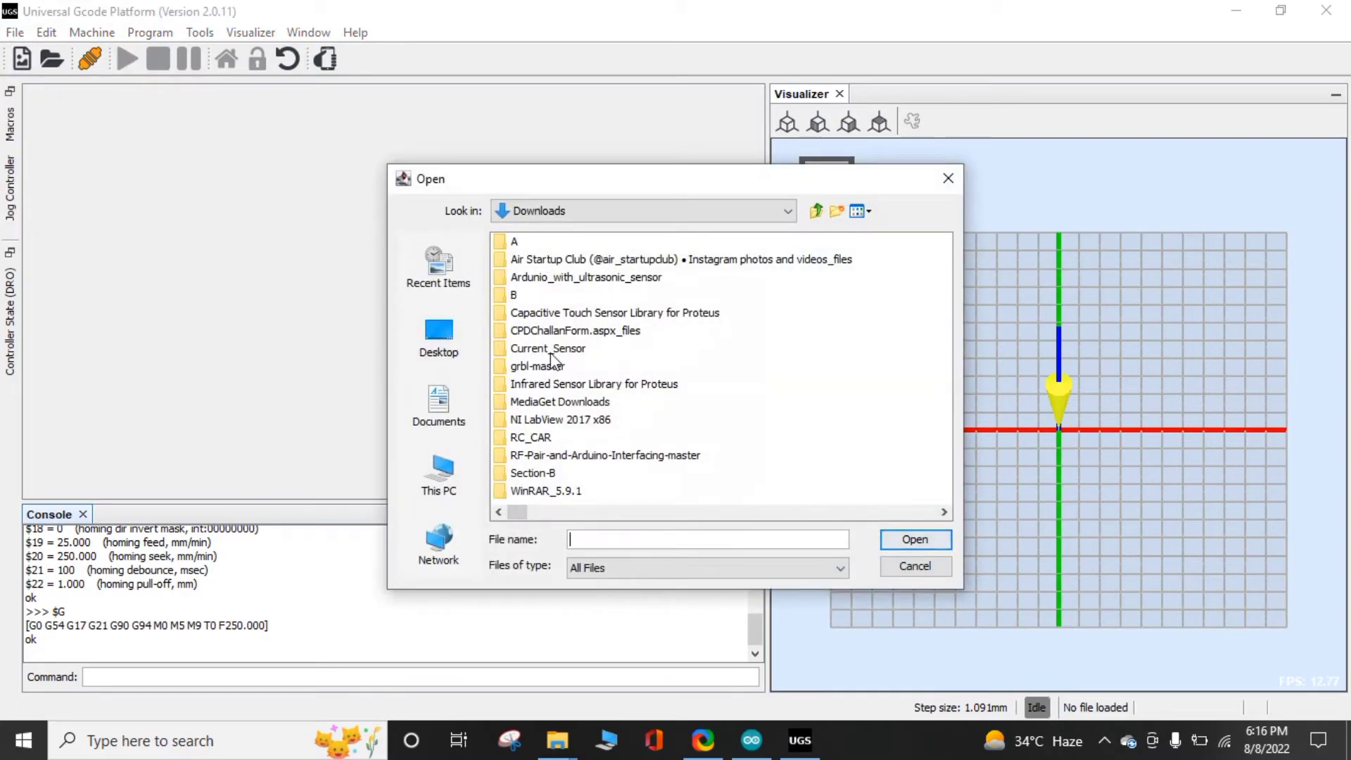
left_click_drag(517, 513, 634, 518)
key("Escape")
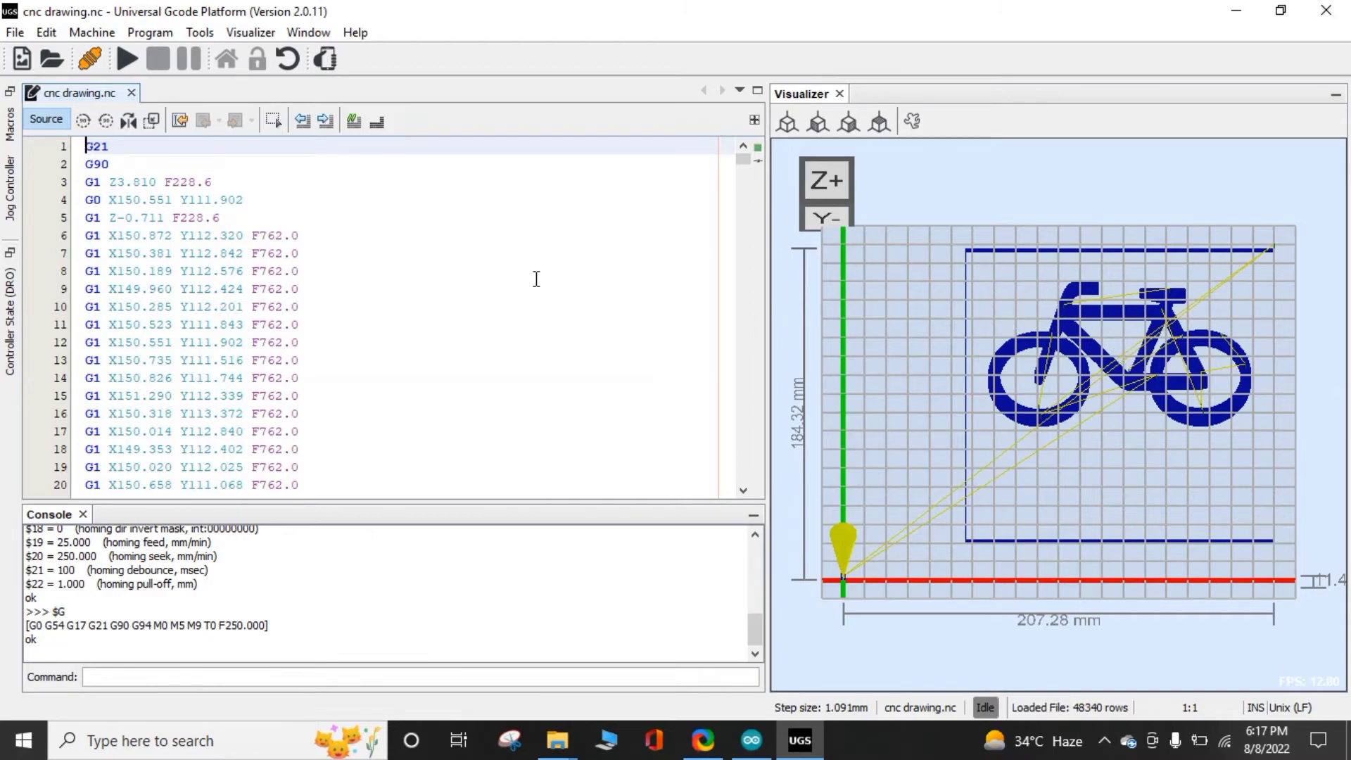
left_click_drag(744, 159, 747, 293)
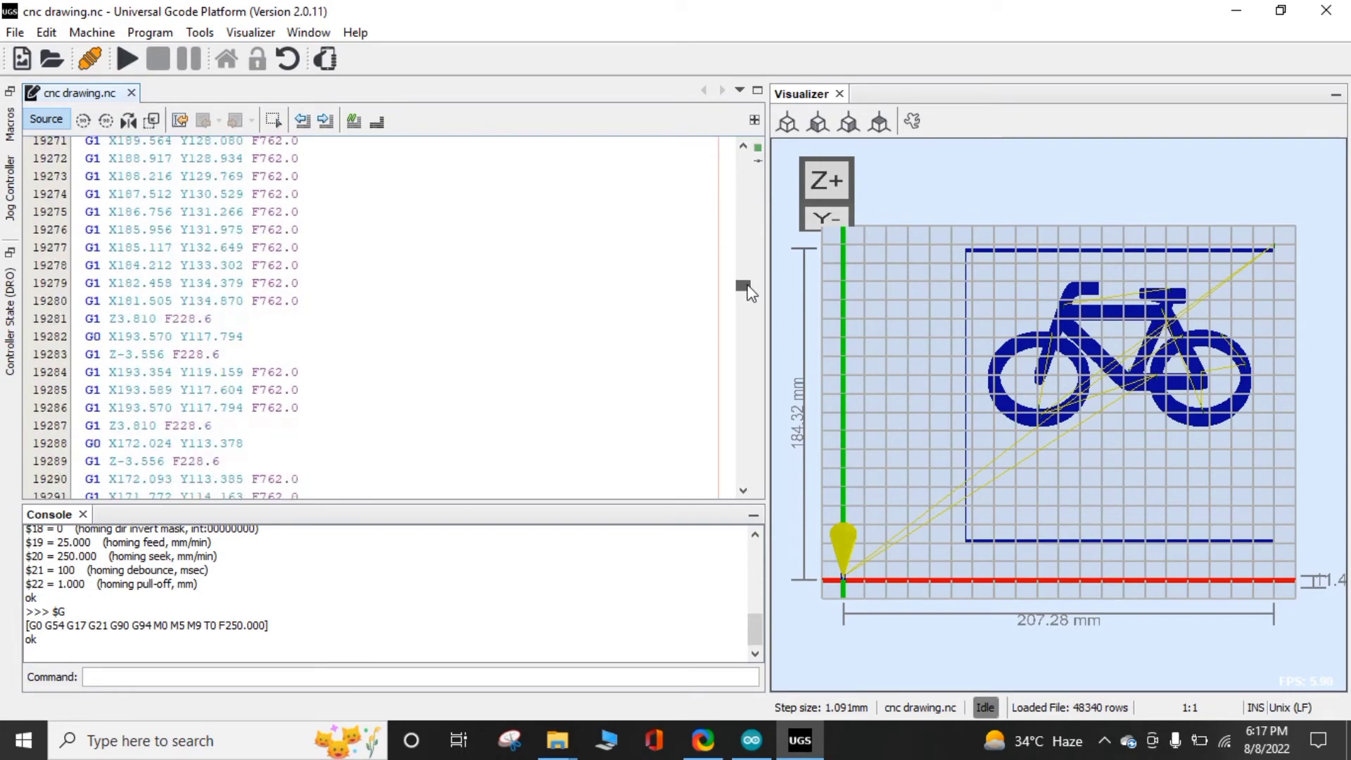
left_click_drag(747, 293, 745, 477)
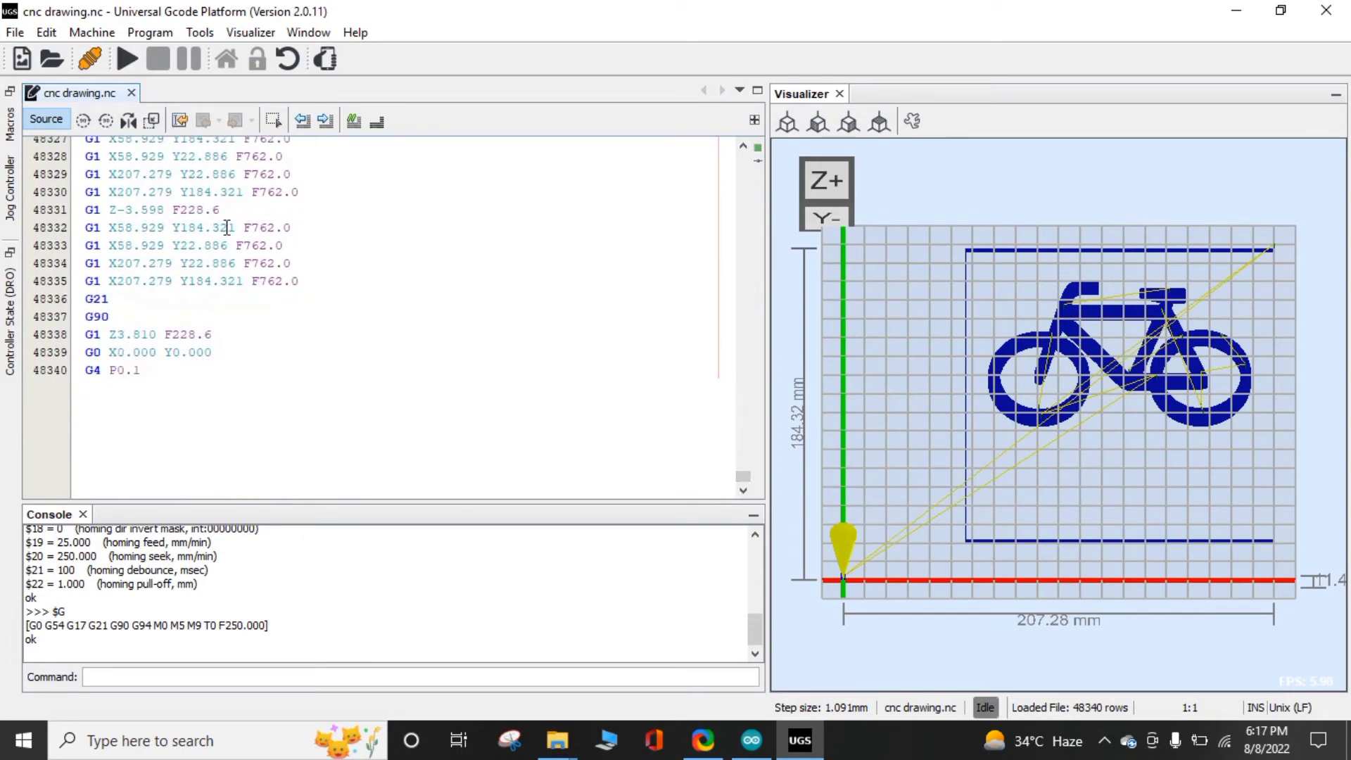
Send the cnc drawing.nc bicycle job to GRBL from the toolbar.
left_click(123, 66)
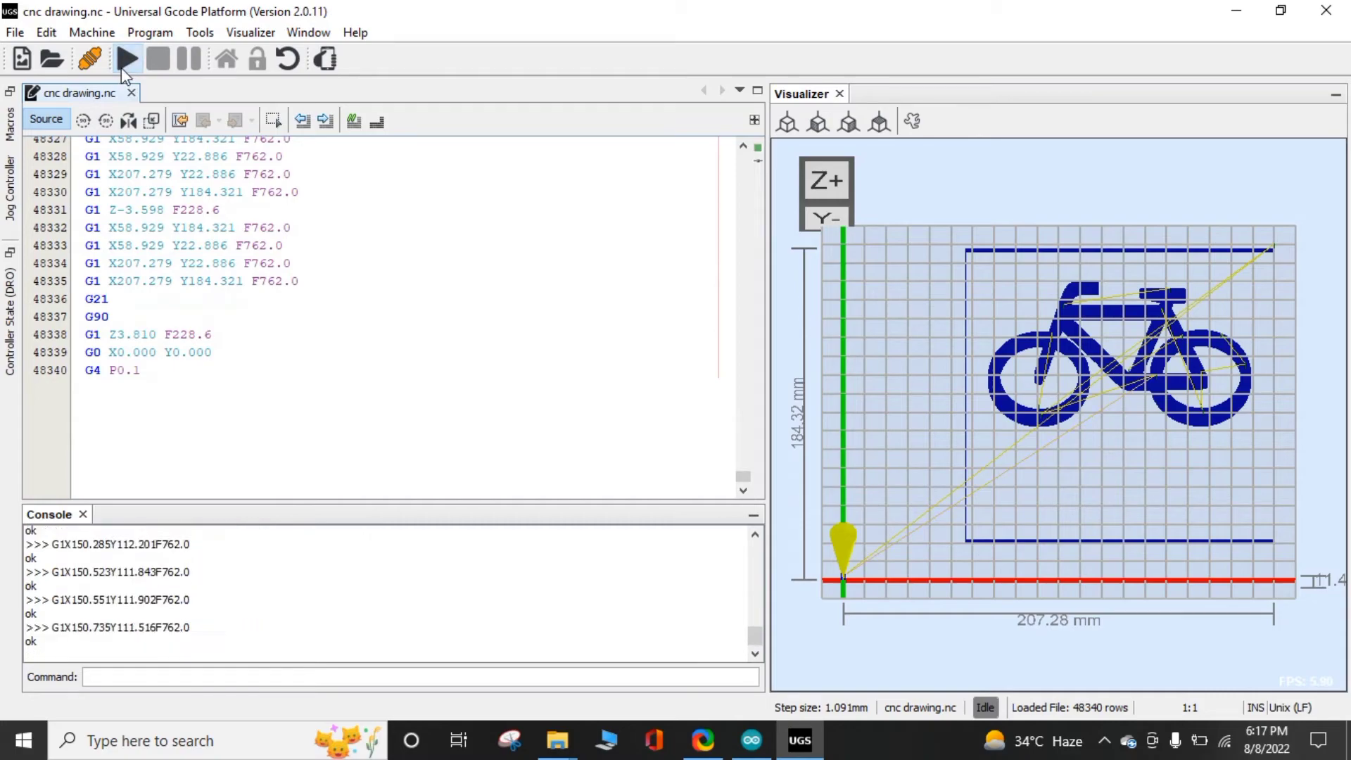